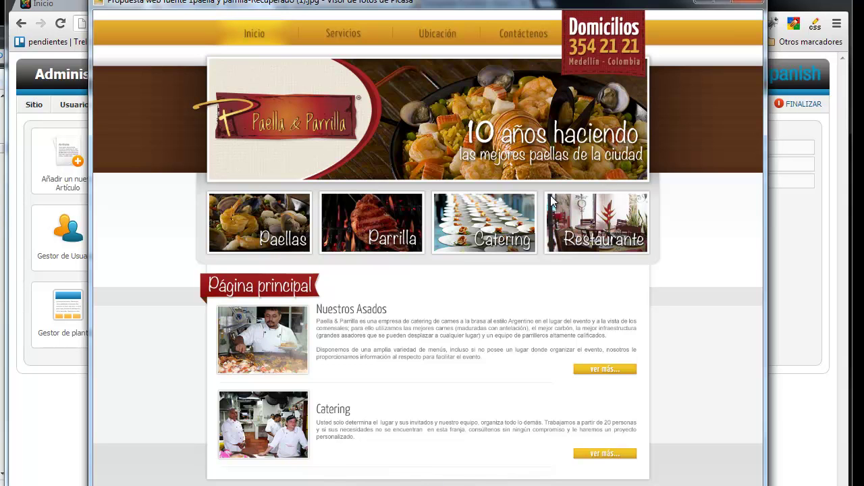
# Step: Close the Paella & Parrilla mockup and bring the Joomla control panel forward
pyautogui.click(784, 280)
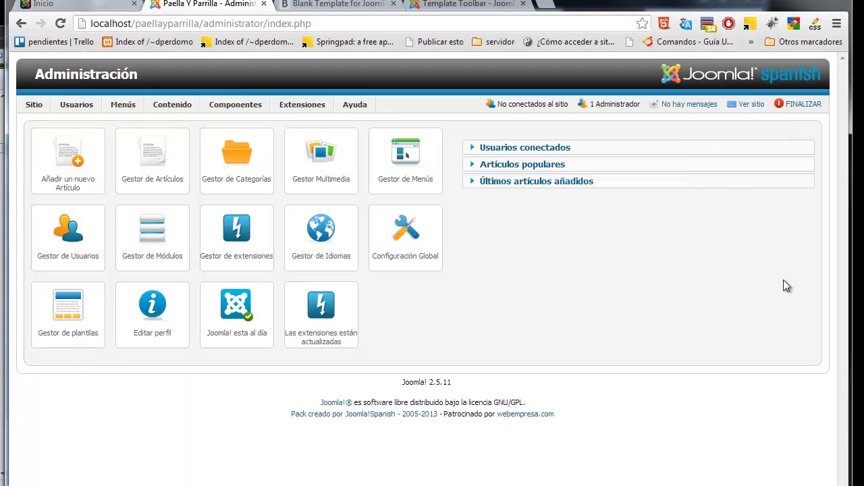
# Step: Open Extensiones > Gestor de Plantillas to list the site and administrator template styles
pyautogui.moveTo(293, 104)
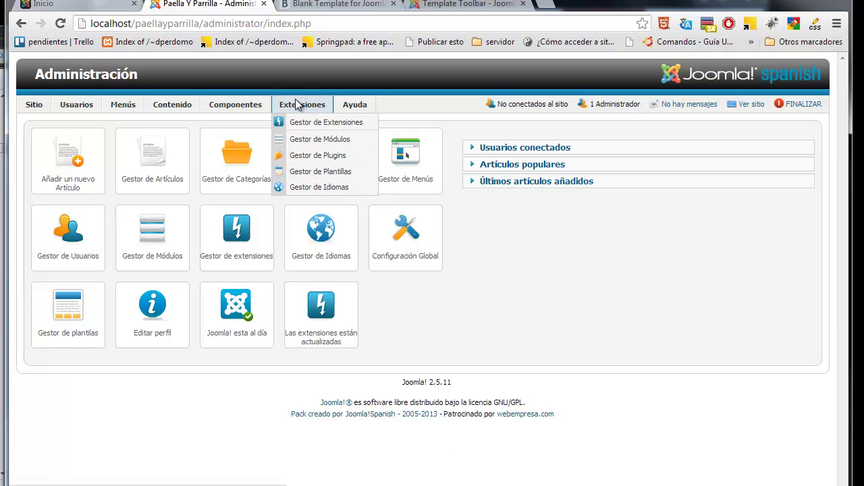
pyautogui.click(320, 172)
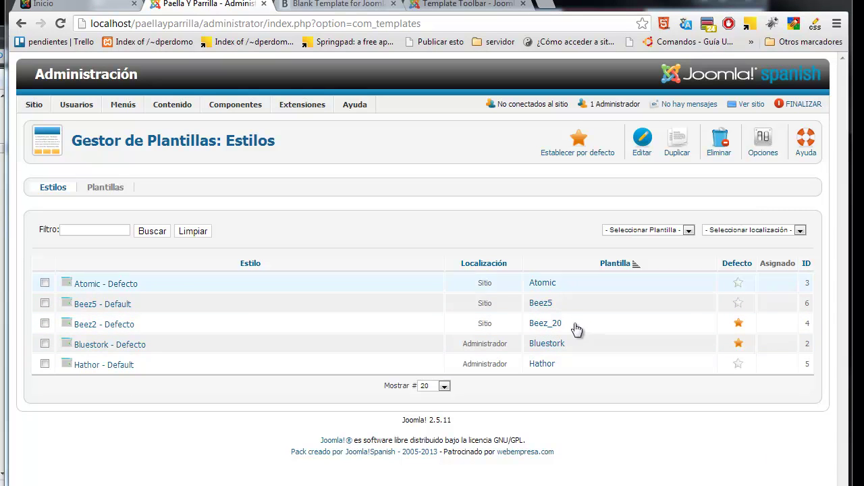
# Step: Make Atomic the default site style, preview it on the front page, then make Beez5 default
pyautogui.click(739, 286)
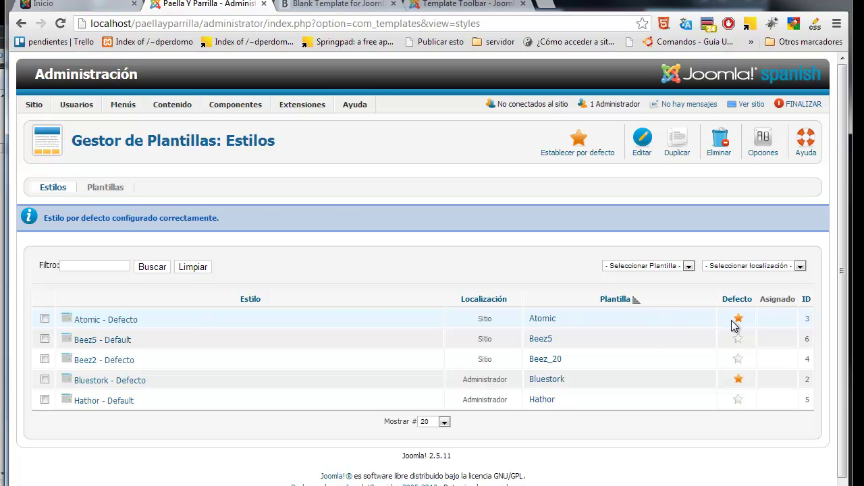
pyautogui.click(95, 4)
pyautogui.click(61, 23)
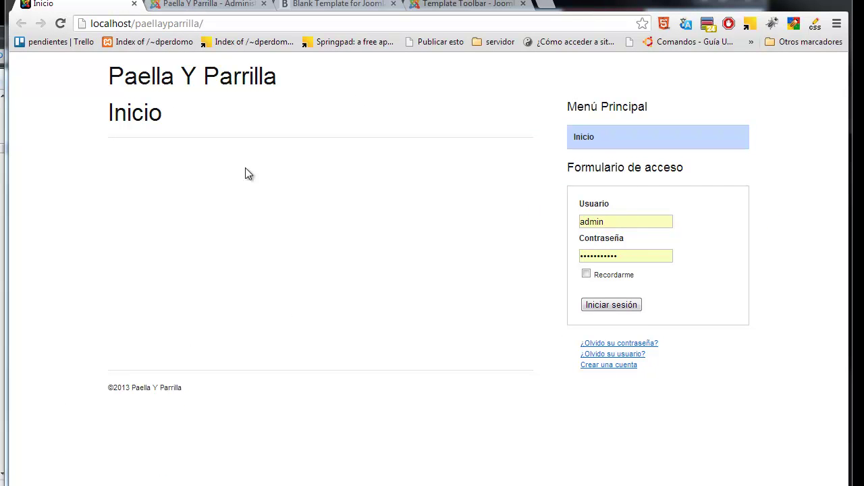
pyautogui.moveTo(198, 95); pyautogui.dragTo(114, 62)
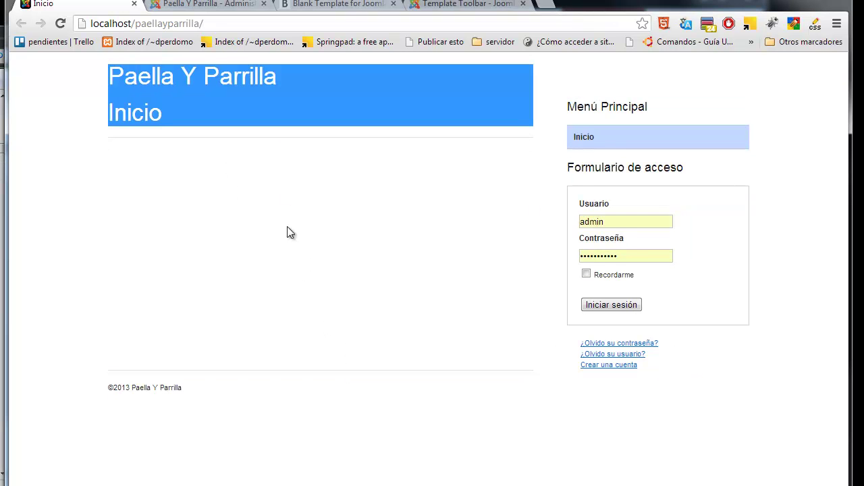
pyautogui.click(238, 4)
pyautogui.click(738, 339)
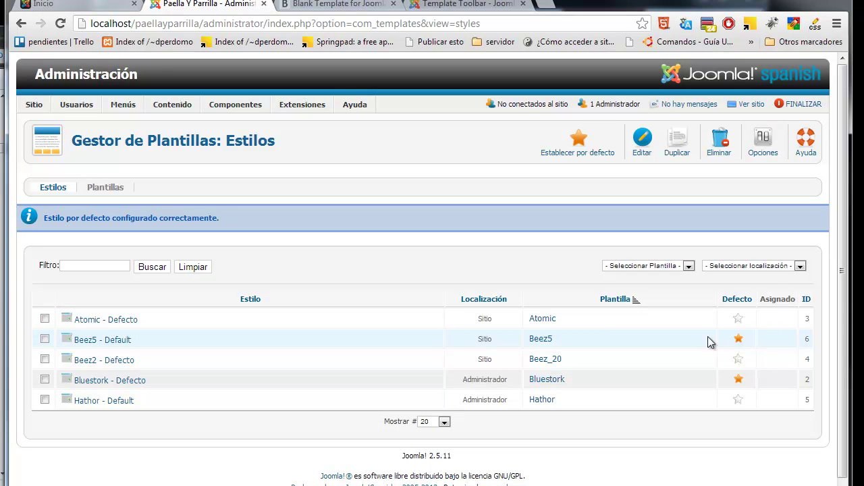
# Step: Reload the front page to view the Beez5 Matuna Fruits design, then bring back the mockup
pyautogui.click(44, 4)
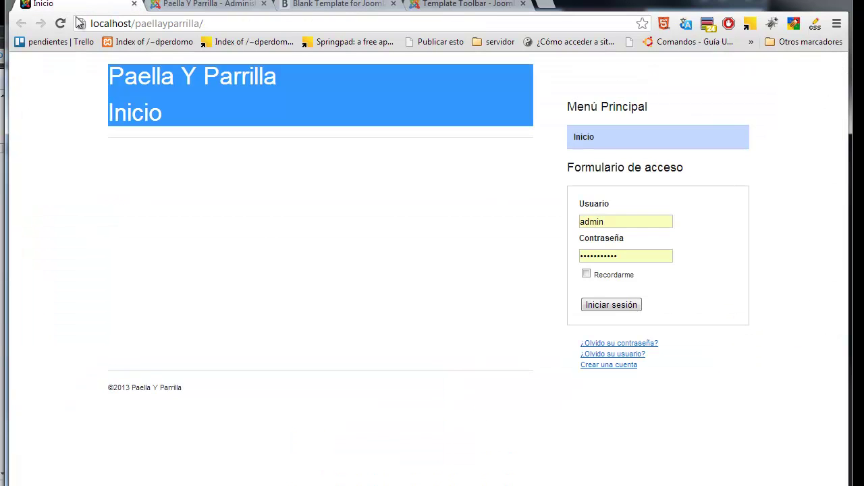
pyautogui.click(60, 24)
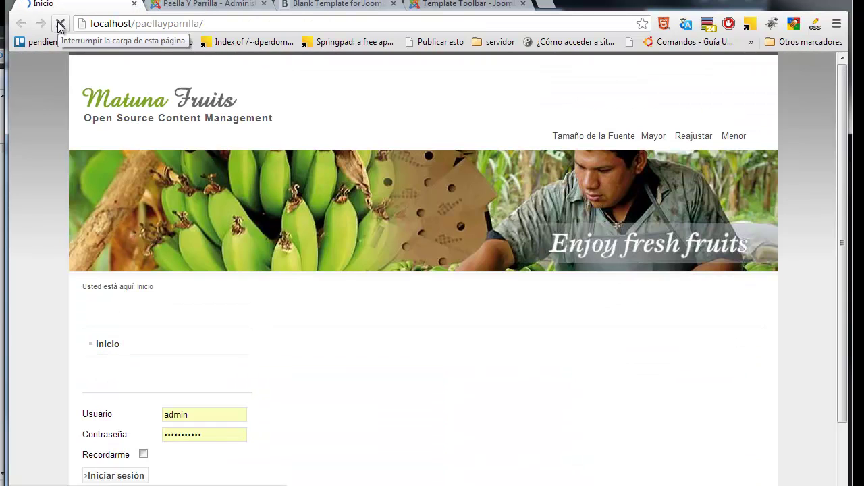
pyautogui.scroll(-3, 828, 297)
pyautogui.scroll(3, 843, 128)
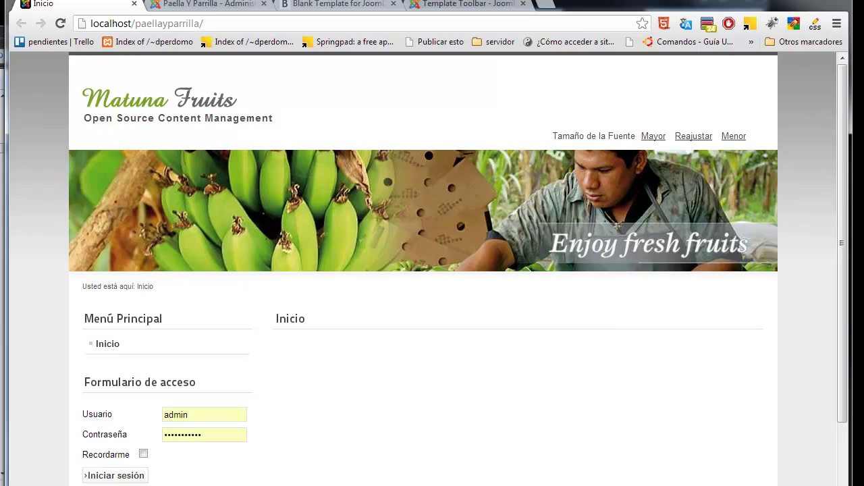
pyautogui.hotkey('alt', 'Tab')
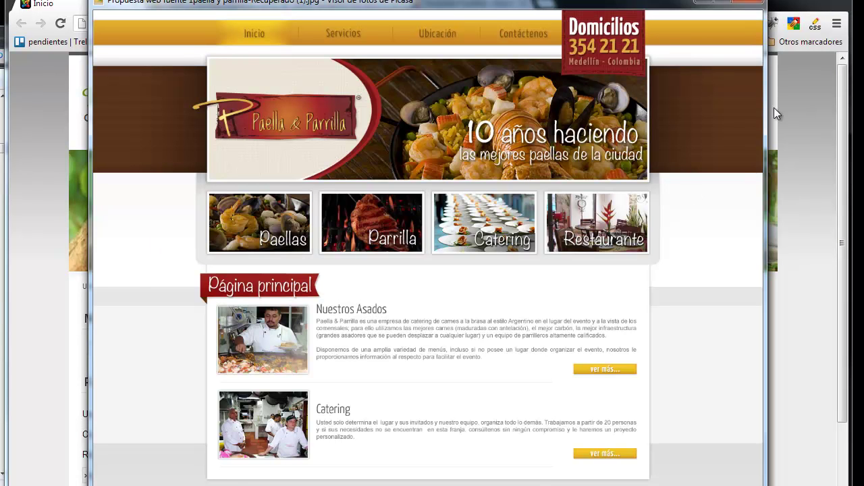
# Step: Widen the Picasa mockup window, then return to the Beez5 front page in Chrome
pyautogui.moveTo(765, 105); pyautogui.dragTo(844, 112)
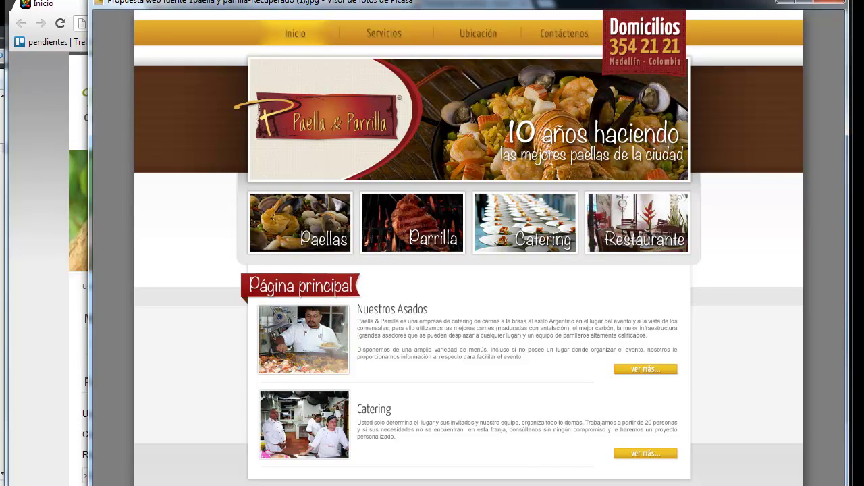
pyautogui.click(26, 131)
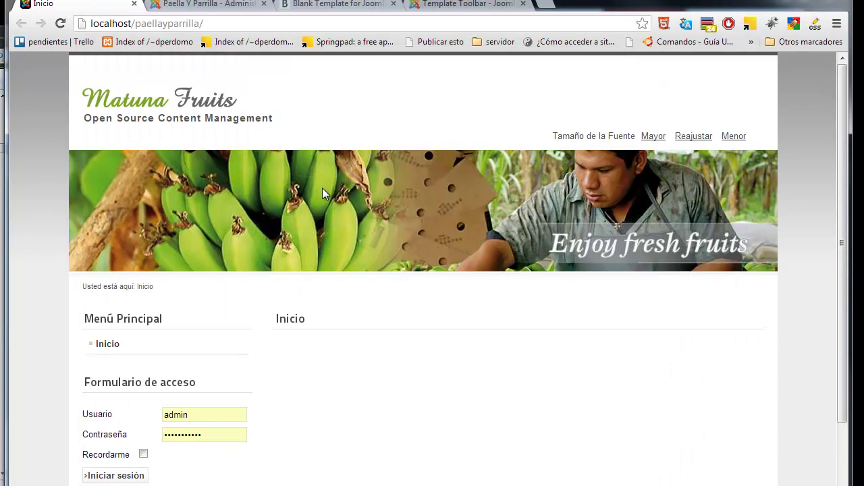
# Step: From the Panel de Control, review the administrator's Mi perfil page and close it unsaved
pyautogui.click(216, 6)
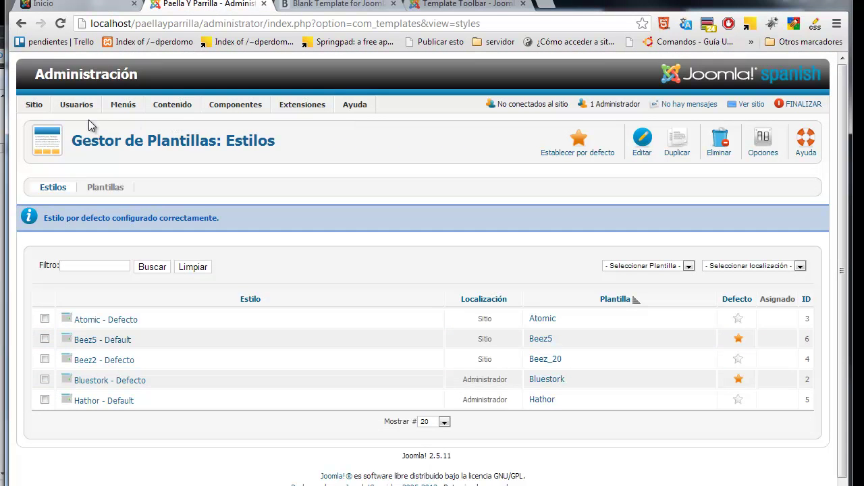
pyautogui.moveTo(32, 106)
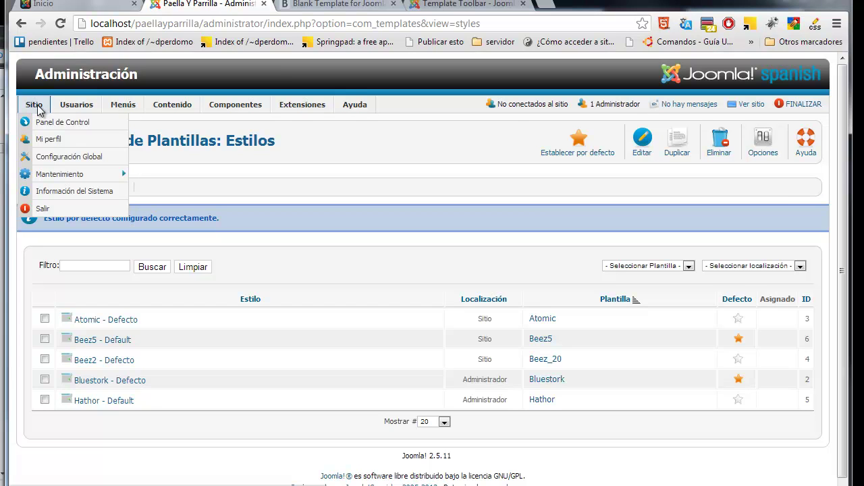
pyautogui.click(59, 122)
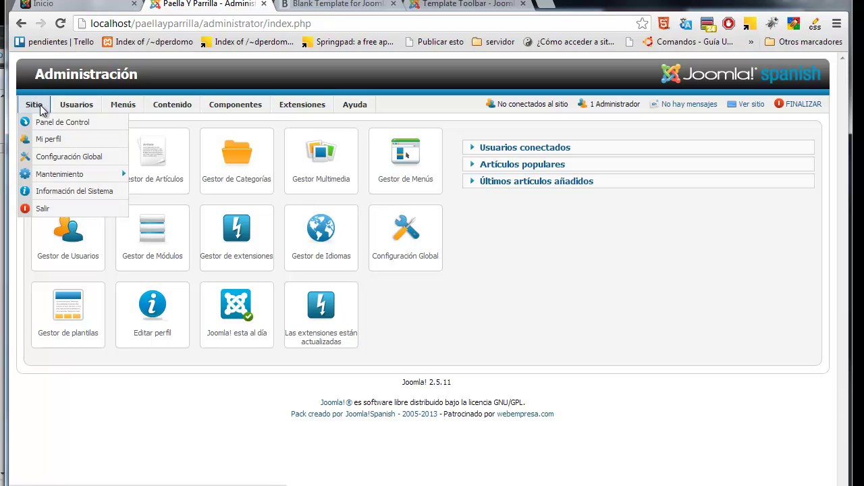
pyautogui.click(47, 139)
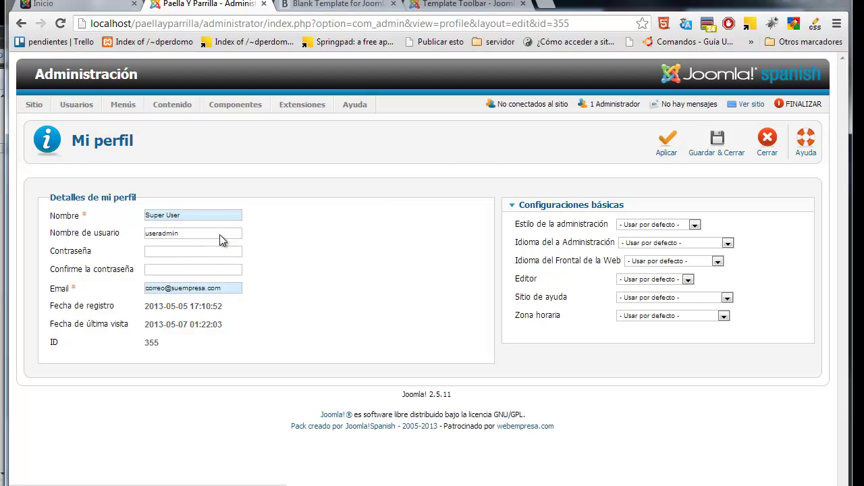
pyautogui.moveTo(178, 233); pyautogui.dragTo(147, 229)
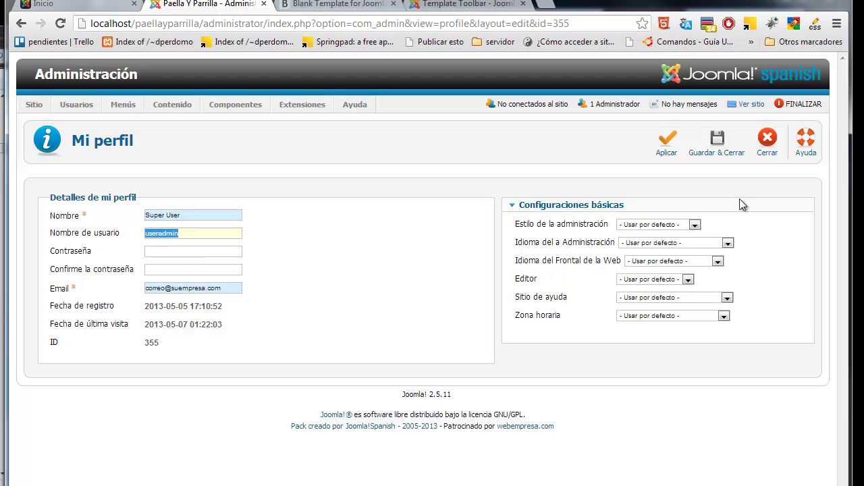
pyautogui.click(762, 145)
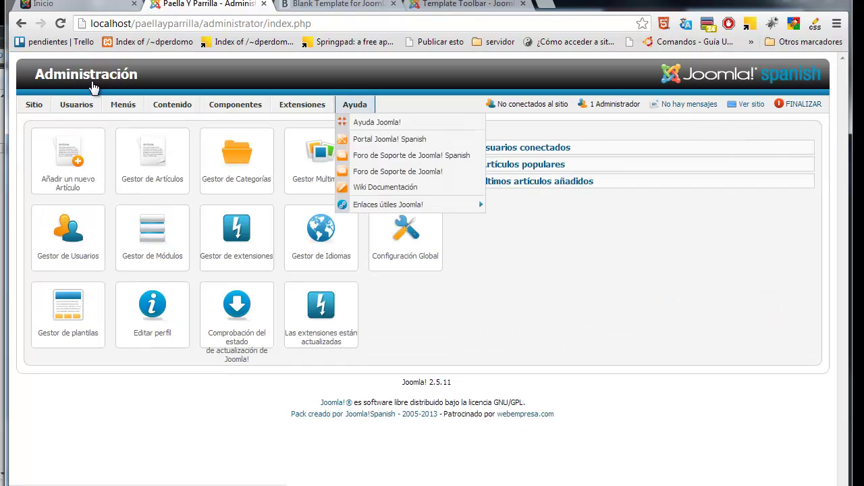
# Step: Open Configuración Global and compare the site name 'Paella Y Parrilla' with the front page
pyautogui.moveTo(30, 108)
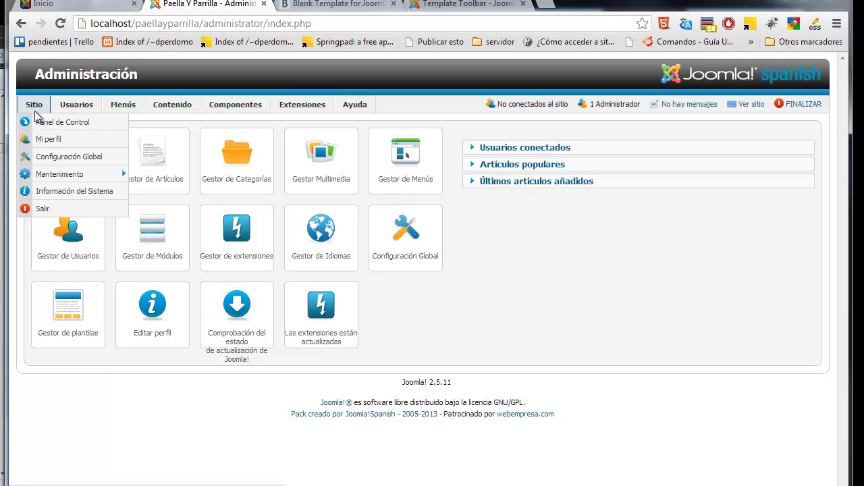
pyautogui.click(64, 158)
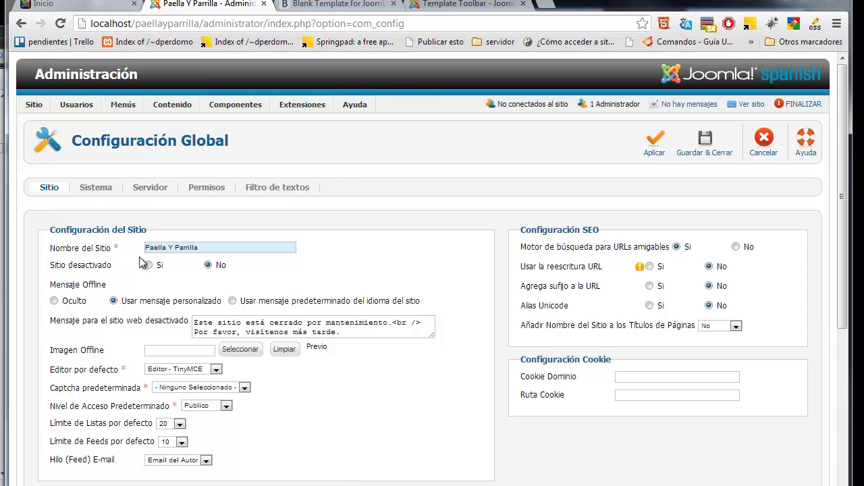
pyautogui.moveTo(213, 247); pyautogui.dragTo(144, 252)
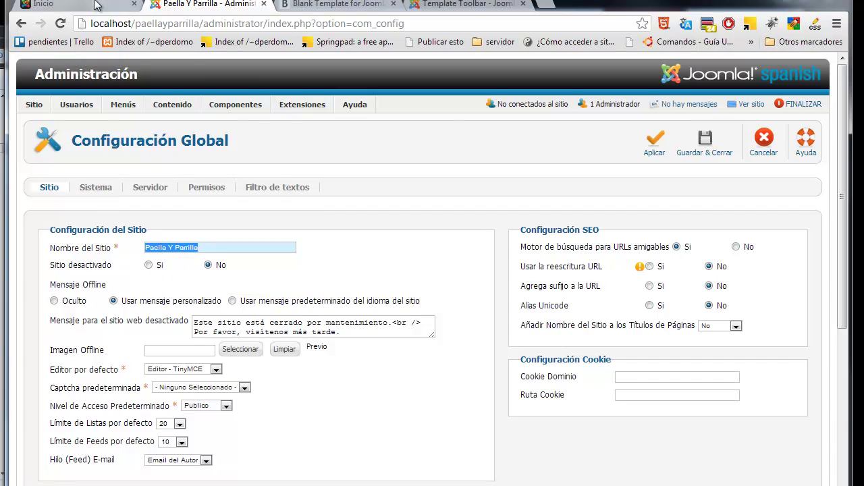
pyautogui.click(98, 5)
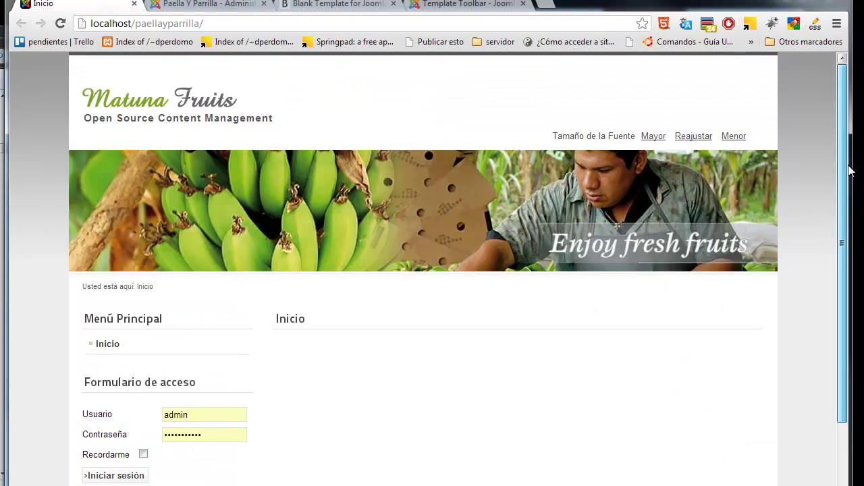
pyautogui.moveTo(850, 154); pyautogui.dragTo(410, 58)
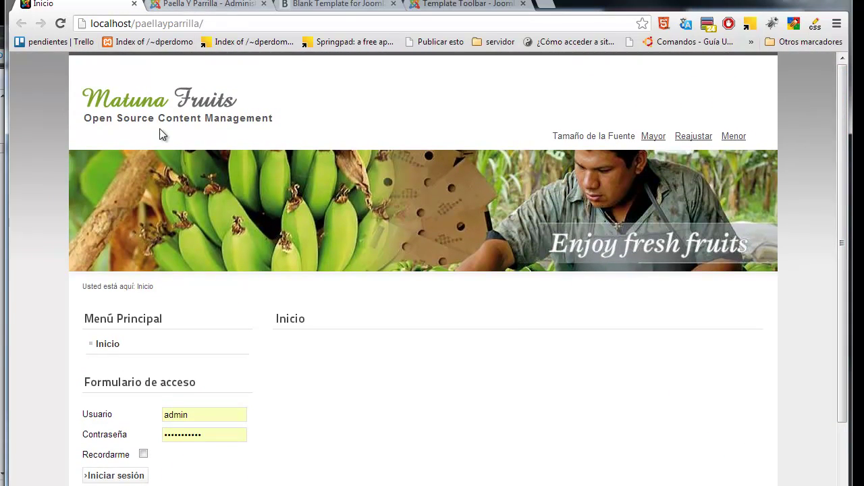
pyautogui.moveTo(218, 103); pyautogui.dragTo(169, 111)
pyautogui.click(196, 5)
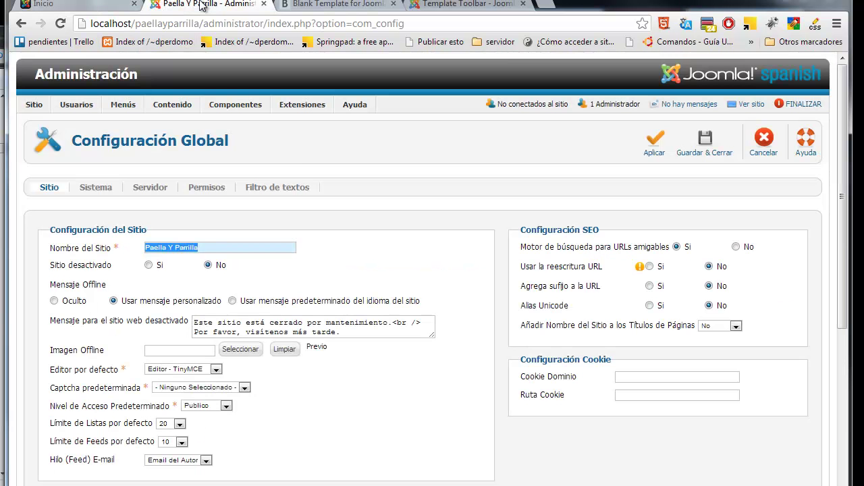
# Step: Set Sitio desactivado to Sí and apply the Global Configuration
pyautogui.click(174, 247)
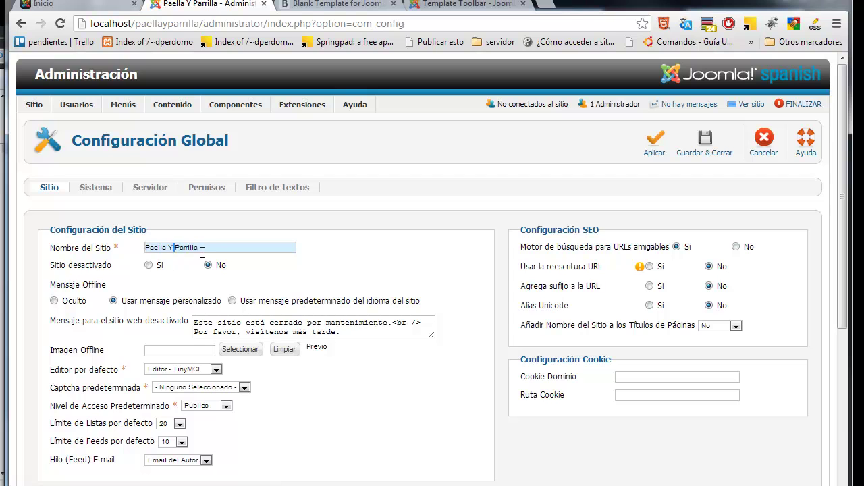
pyautogui.keyDown('shift'); pyautogui.click(206, 247); pyautogui.keyUp('shift')
pyautogui.hotkey('shift', 'Home')
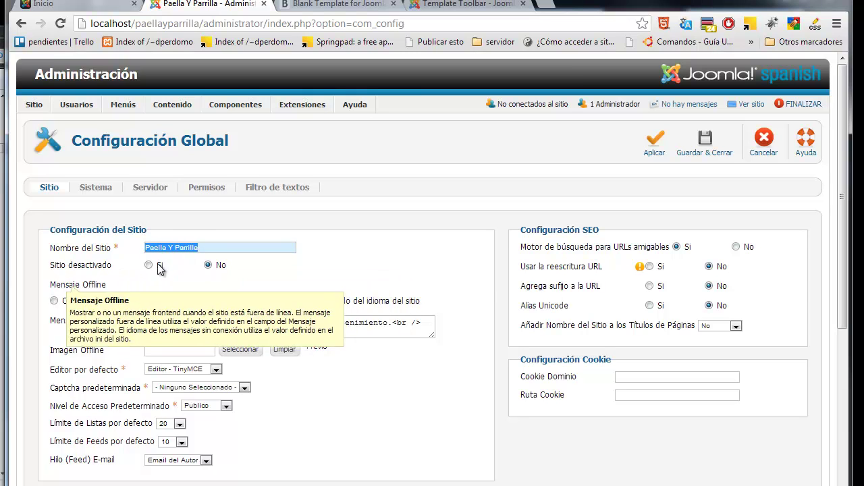
pyautogui.click(150, 265)
pyautogui.click(656, 143)
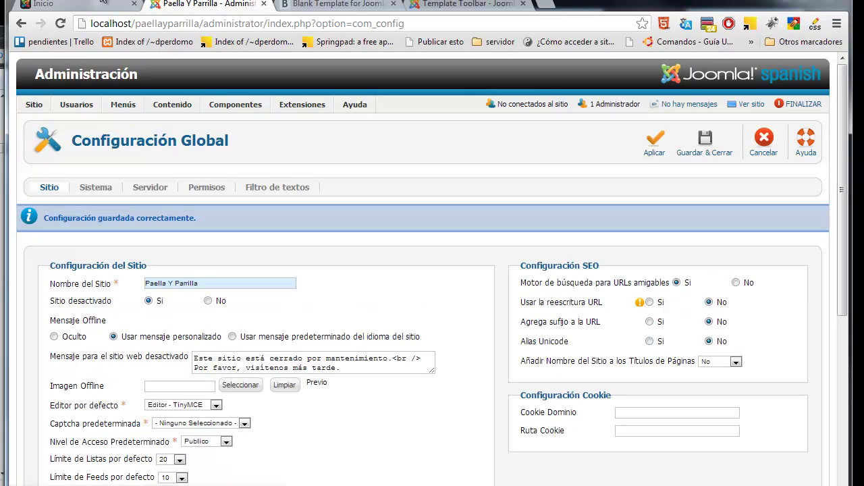
# Step: Reload the public site to confirm the Paella Y Parrilla maintenance login page appears
pyautogui.click(78, 4)
pyautogui.click(60, 24)
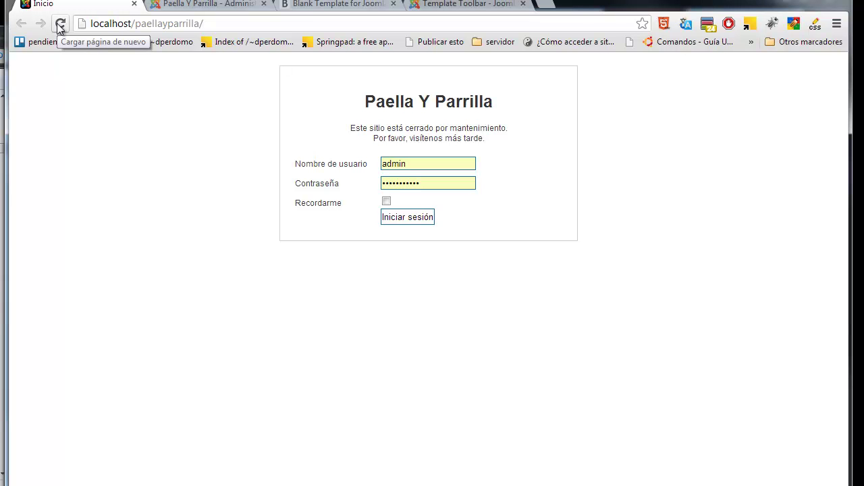
pyautogui.click(195, 6)
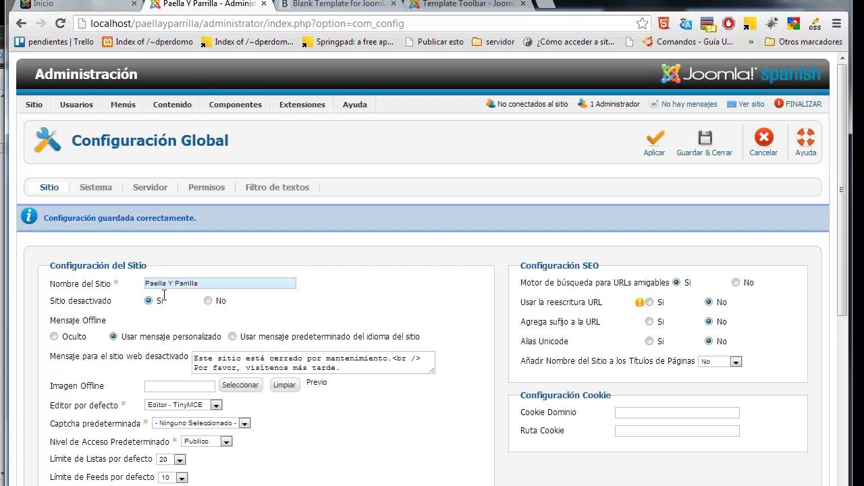
pyautogui.click(86, 5)
# Step: Log in on the maintenance form with the administrator username and password
pyautogui.doubleClick(395, 166)
pyautogui.write('useradm')
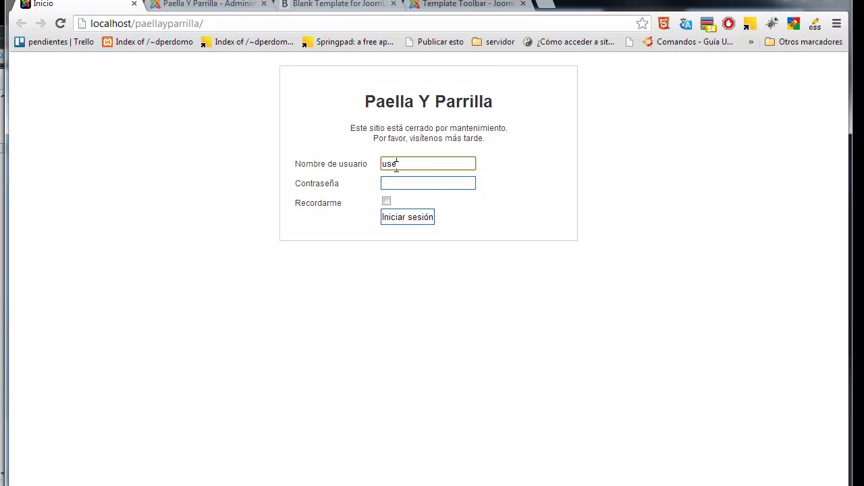
pyautogui.write('in')
pyautogui.press('Tab')
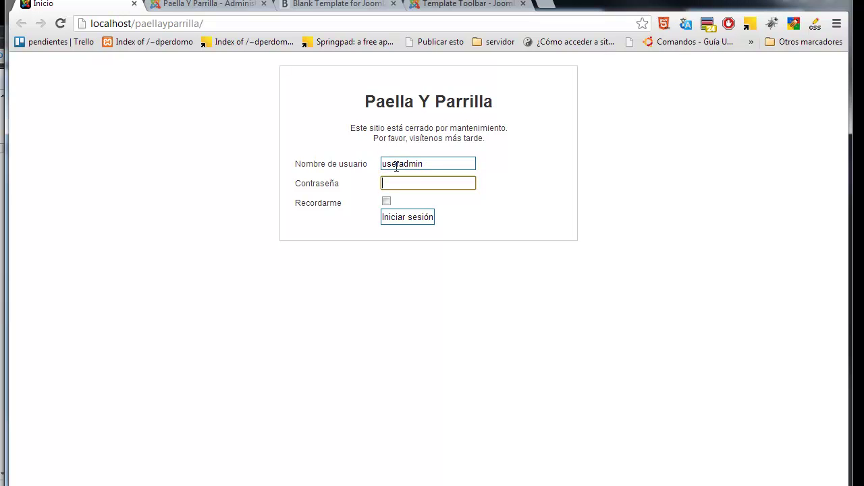
pyautogui.write('admin')
pyautogui.click(414, 218)
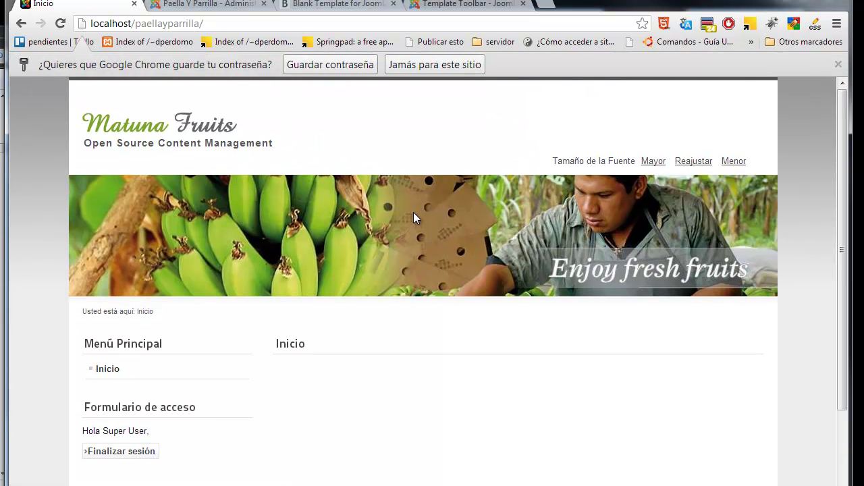
# Step: Log out of the front end via Finalizar sesión and return to Configuración Global
pyautogui.scroll(-3, 844, 319)
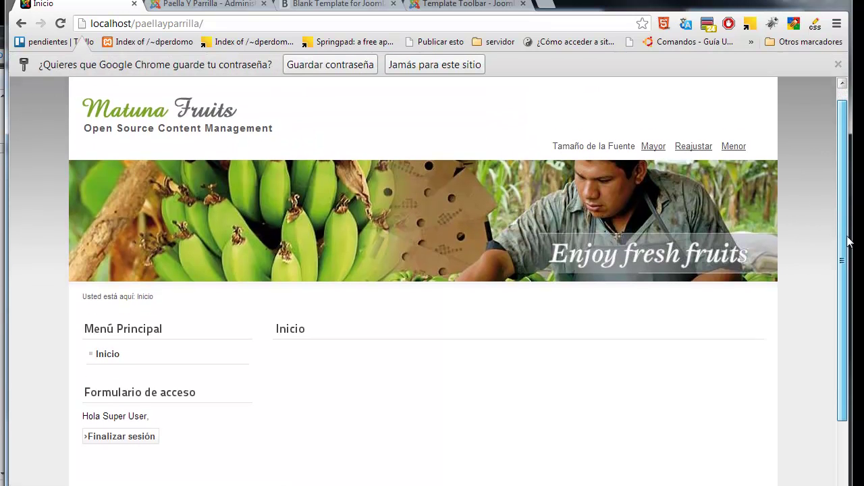
pyautogui.scroll(3, 843, 320)
pyautogui.scroll(-3, 849, 195)
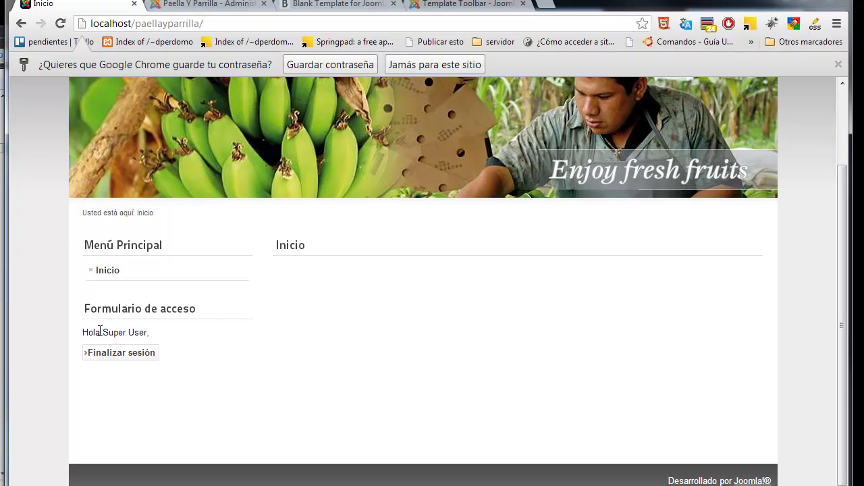
pyautogui.moveTo(148, 333); pyautogui.dragTo(81, 333)
pyautogui.click(128, 358)
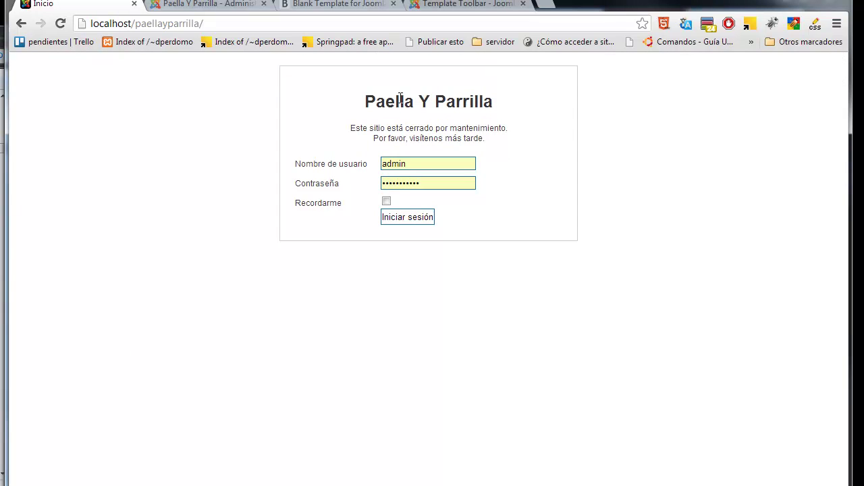
pyautogui.click(253, 4)
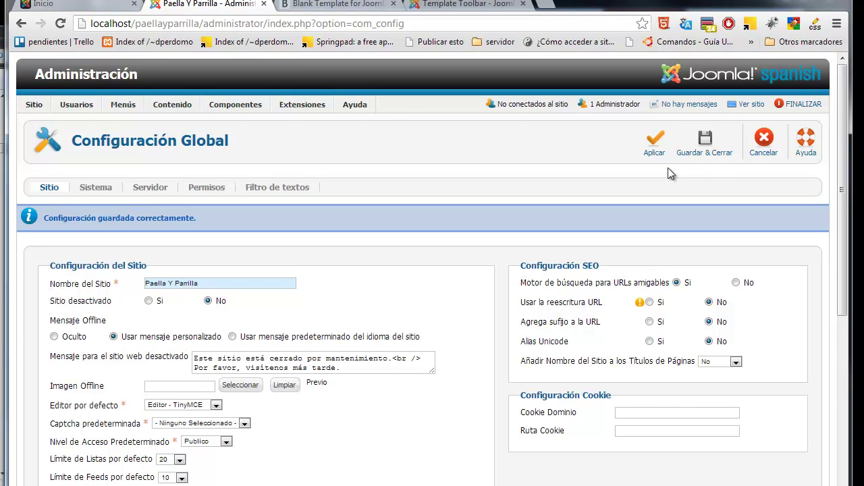
# Step: Save the configuration with the site online, then reload the public front page to confirm it loads
pyautogui.click(654, 142)
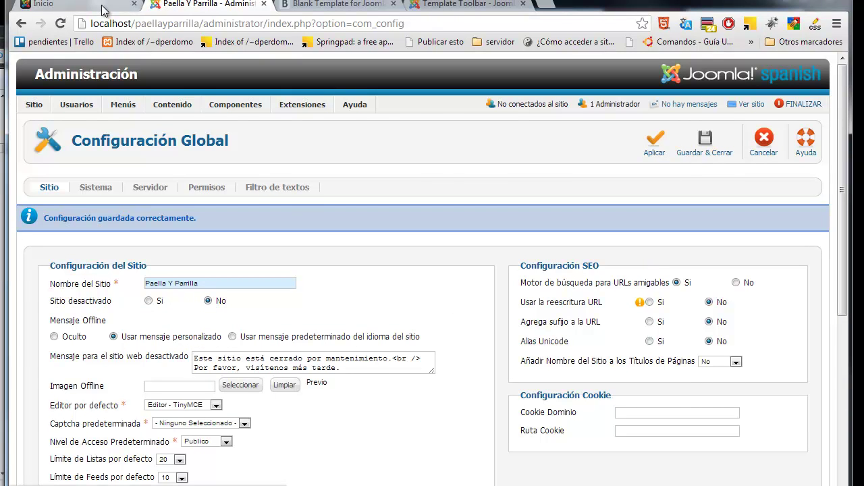
pyautogui.click(67, 3)
pyautogui.click(59, 27)
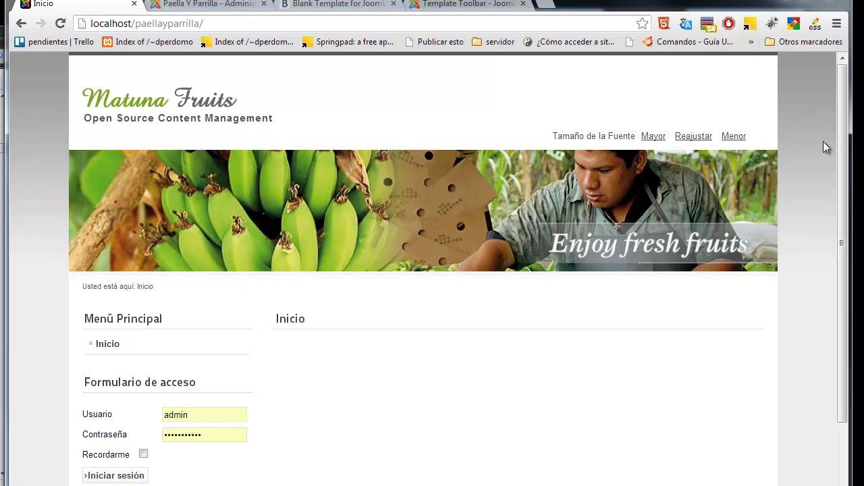
pyautogui.moveTo(843, 129); pyautogui.dragTo(844, 178)
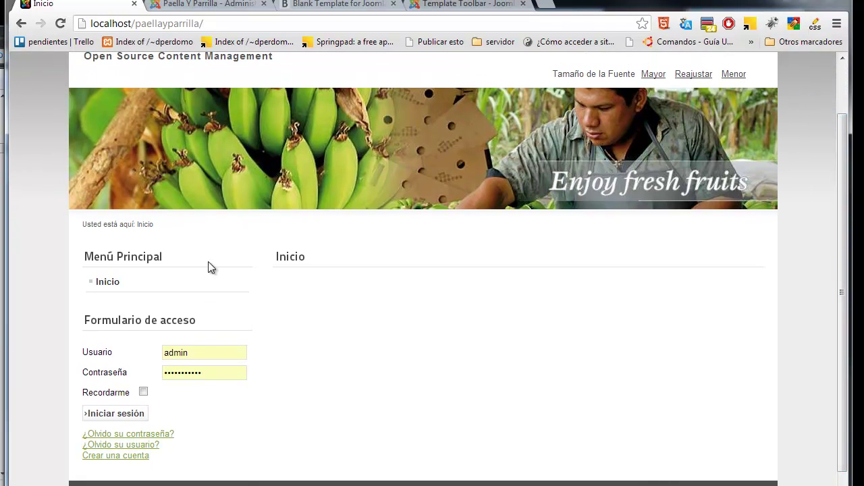
pyautogui.click(229, 4)
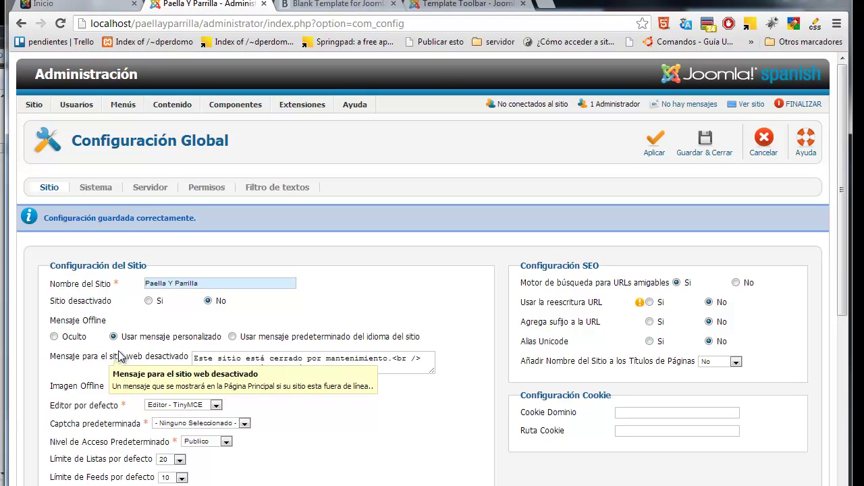
# Step: Keep TinyMCE as default editor, Captcha - ReCaptcha as default captcha and Publico access level
pyautogui.moveTo(365, 369); pyautogui.dragTo(182, 355)
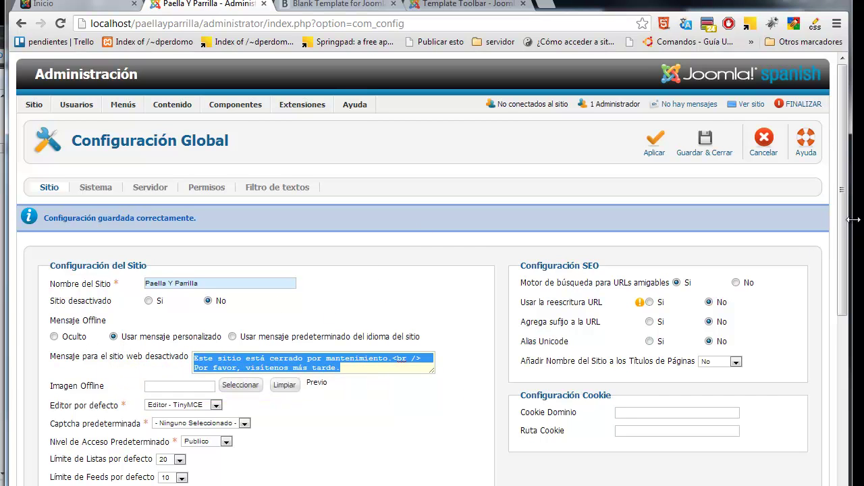
pyautogui.moveTo(850, 238); pyautogui.dragTo(854, 238)
pyautogui.scroll(-3, 255, 311)
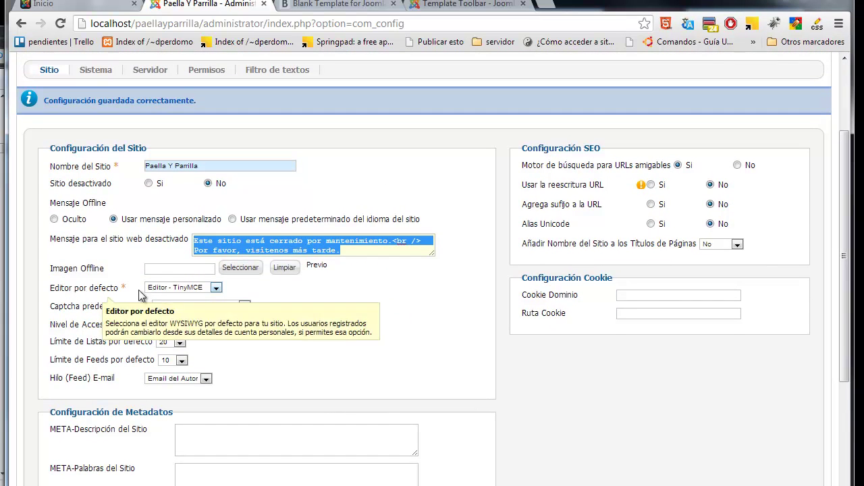
pyautogui.click(205, 289)
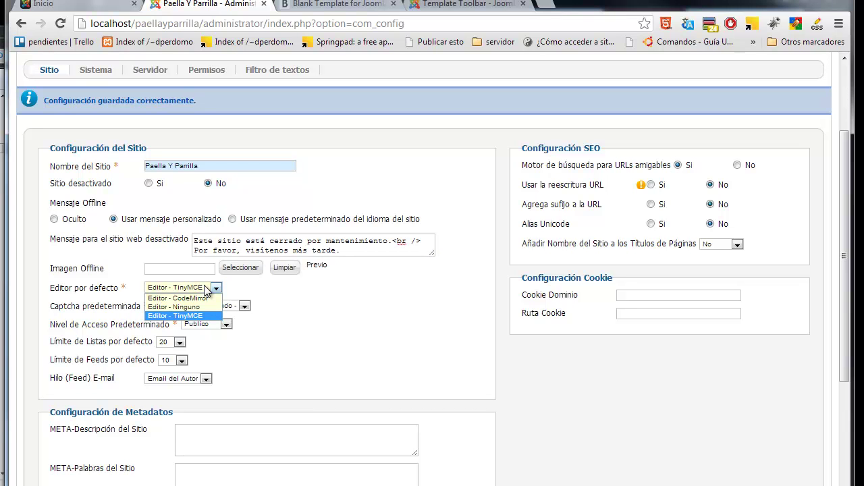
pyautogui.click(265, 292)
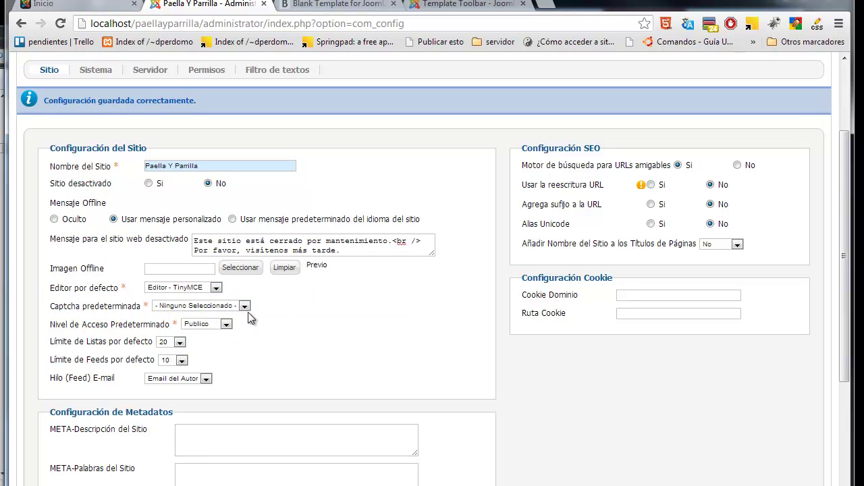
pyautogui.click(245, 306)
pyautogui.click(242, 326)
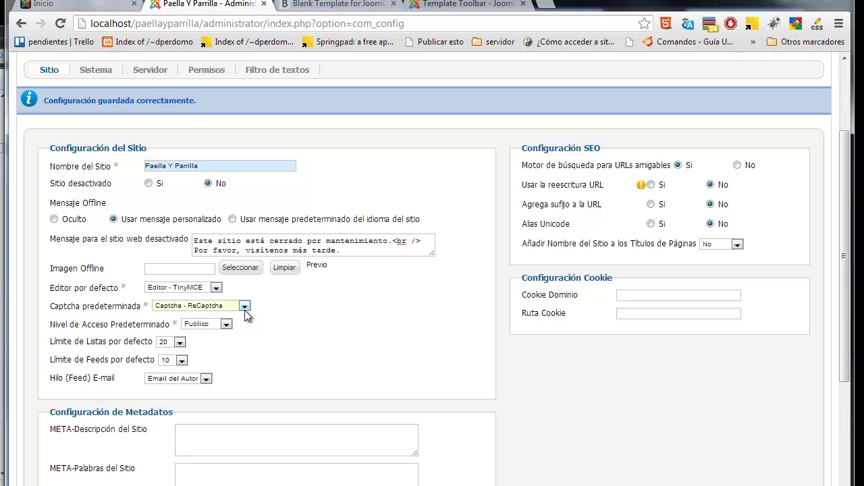
pyautogui.click(244, 306)
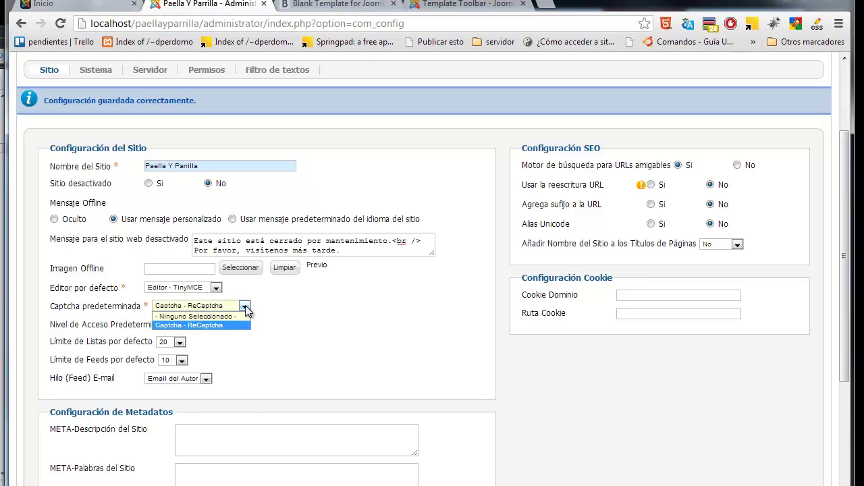
pyautogui.click(187, 327)
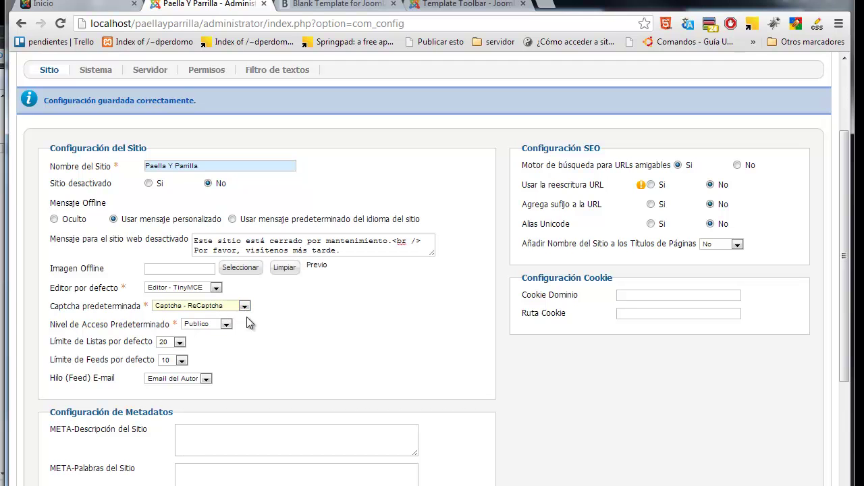
pyautogui.click(216, 325)
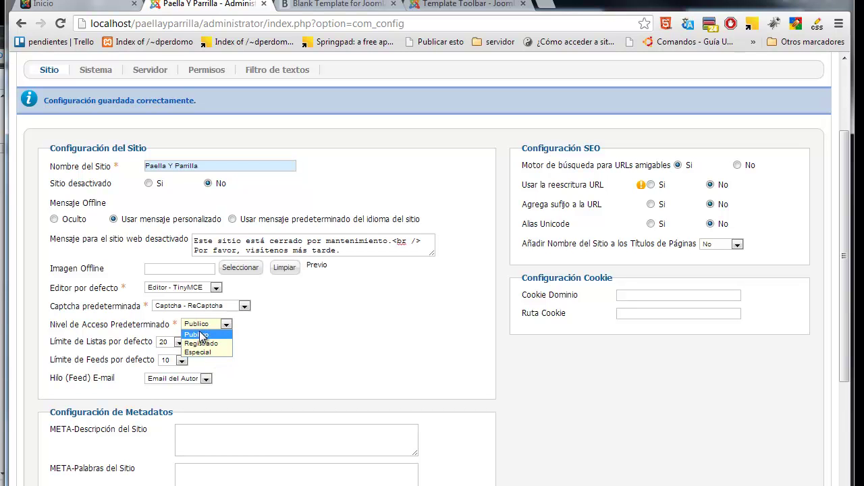
pyautogui.click(201, 335)
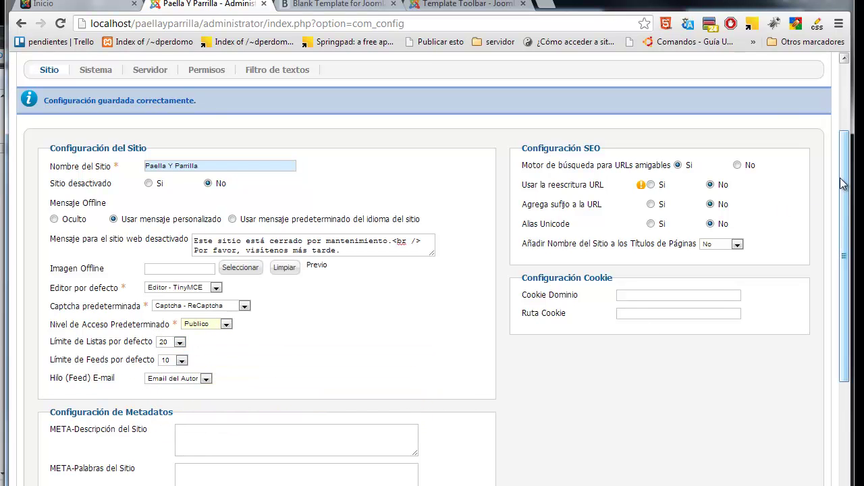
# Step: Keep the default list limit at 20 and place the cursor in META-Descripción del Sitio
pyautogui.moveTo(846, 201); pyautogui.dragTo(847, 243)
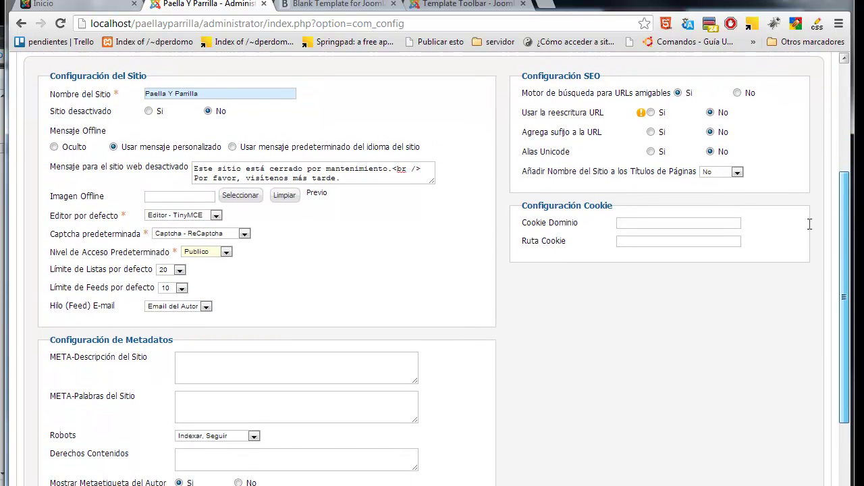
pyautogui.click(180, 268)
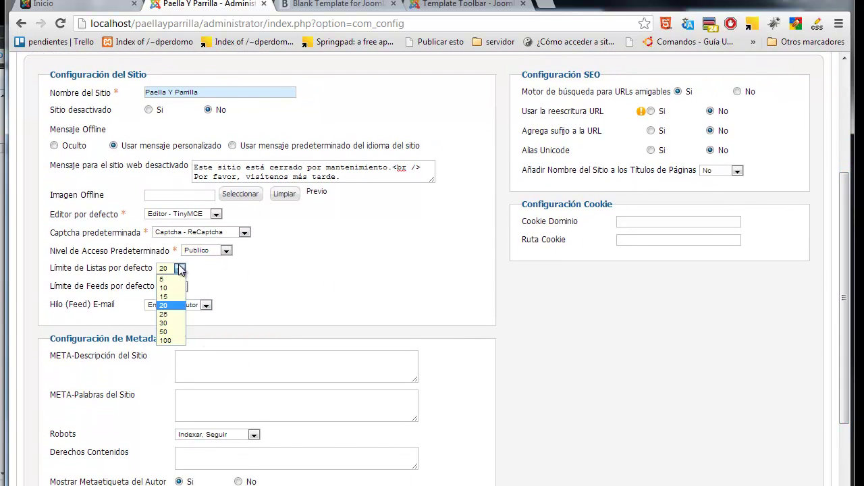
pyautogui.click(272, 287)
pyautogui.moveTo(135, 294)
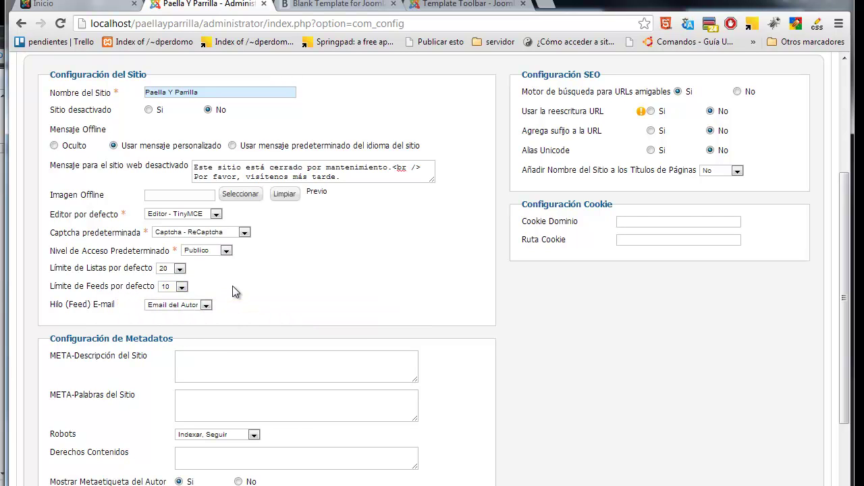
pyautogui.moveTo(81, 297)
pyautogui.moveTo(847, 228); pyautogui.dragTo(848, 295)
pyautogui.click(194, 254)
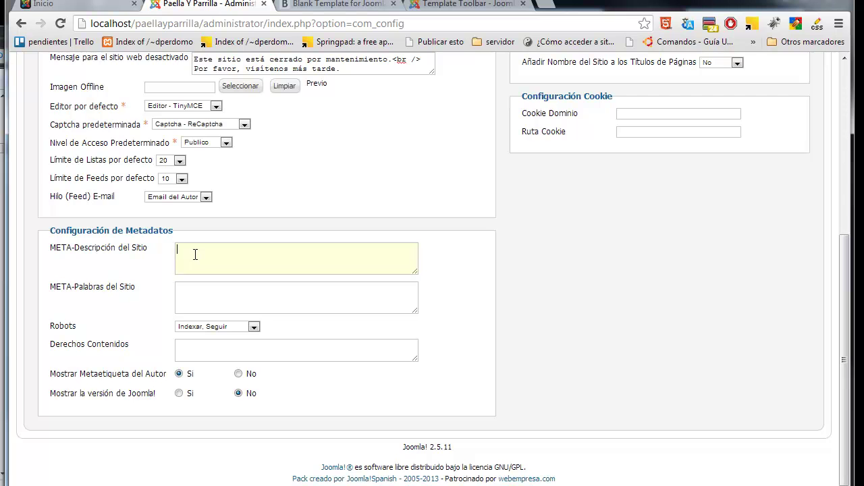
pyautogui.moveTo(58, 248)
pyautogui.moveTo(86, 230); pyautogui.dragTo(121, 257)
pyautogui.click(148, 250)
pyautogui.moveTo(69, 289)
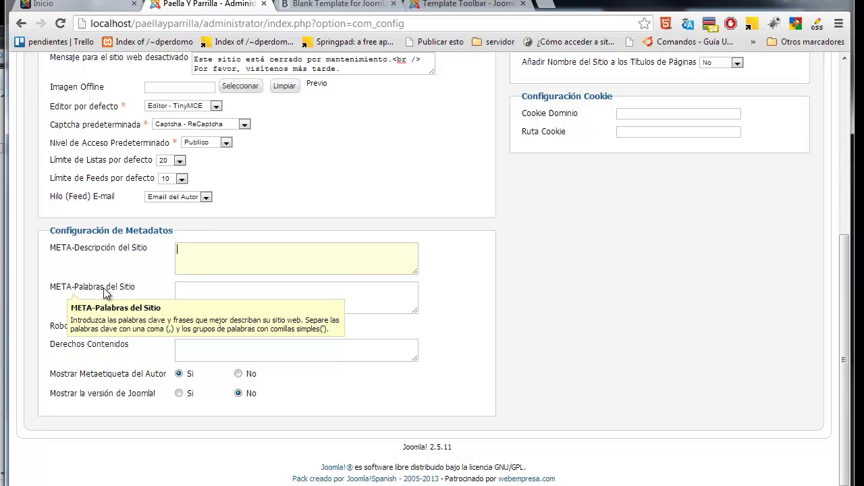
pyautogui.click(197, 290)
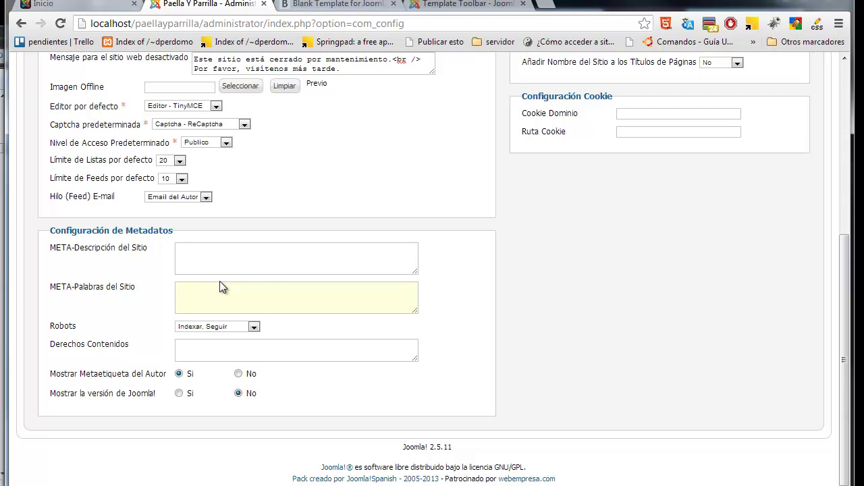
pyautogui.click(253, 328)
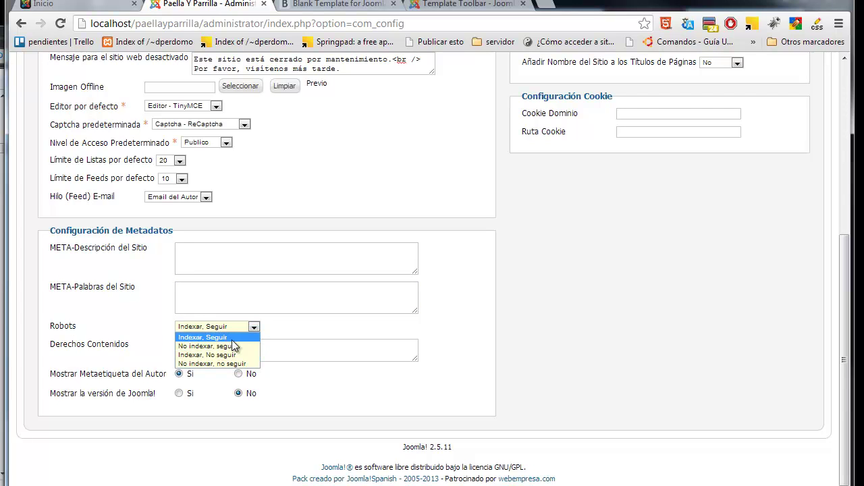
pyautogui.click(327, 335)
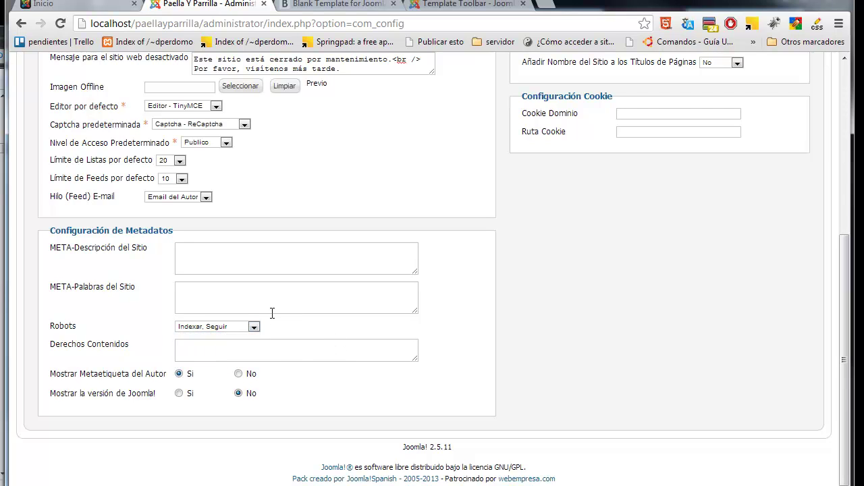
pyautogui.moveTo(64, 329)
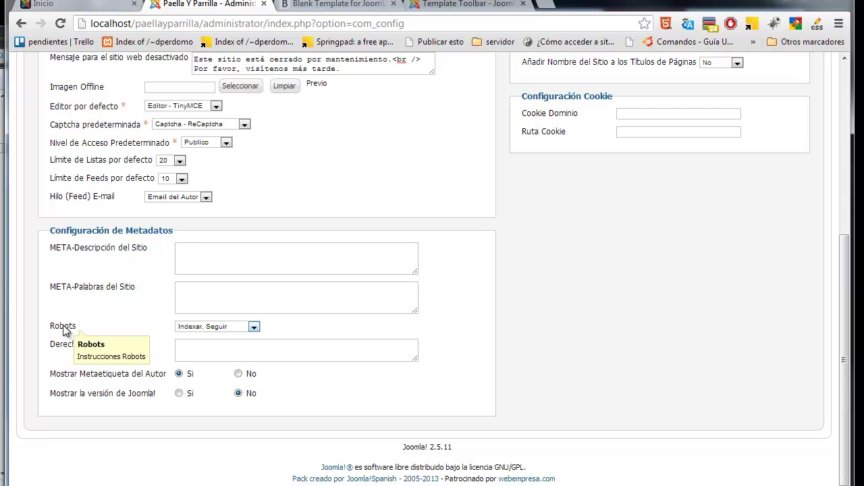
pyautogui.click(195, 328)
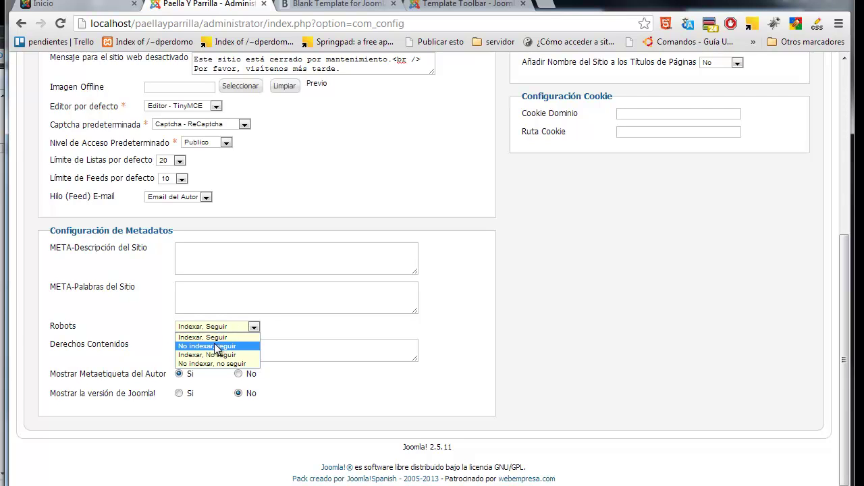
pyautogui.click(276, 333)
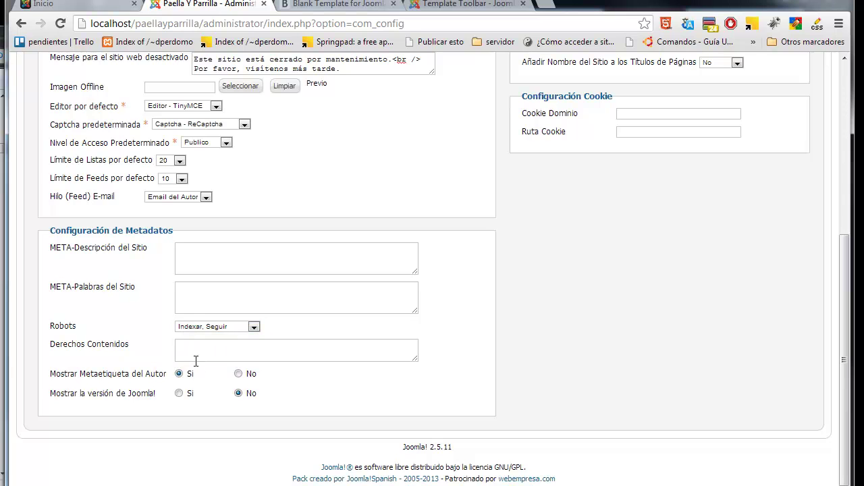
pyautogui.moveTo(163, 342)
pyautogui.click(200, 346)
pyautogui.moveTo(125, 232); pyautogui.dragTo(178, 227)
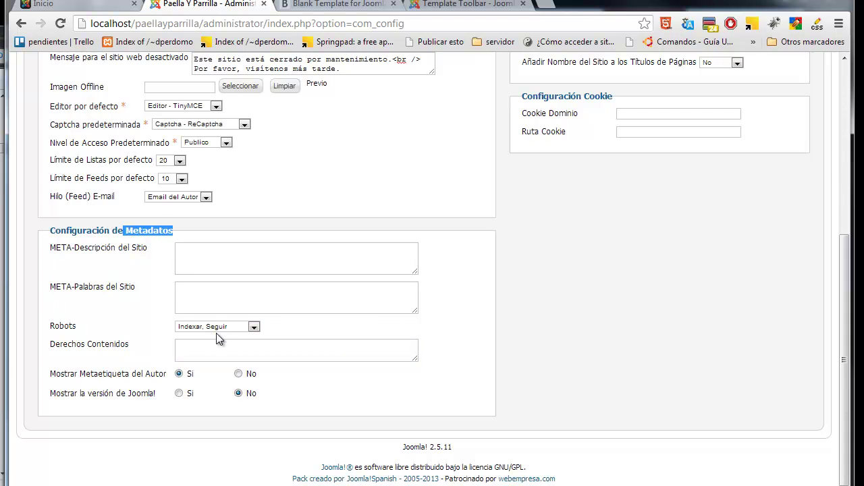
pyautogui.moveTo(150, 395)
pyautogui.scroll(2, 820, 219)
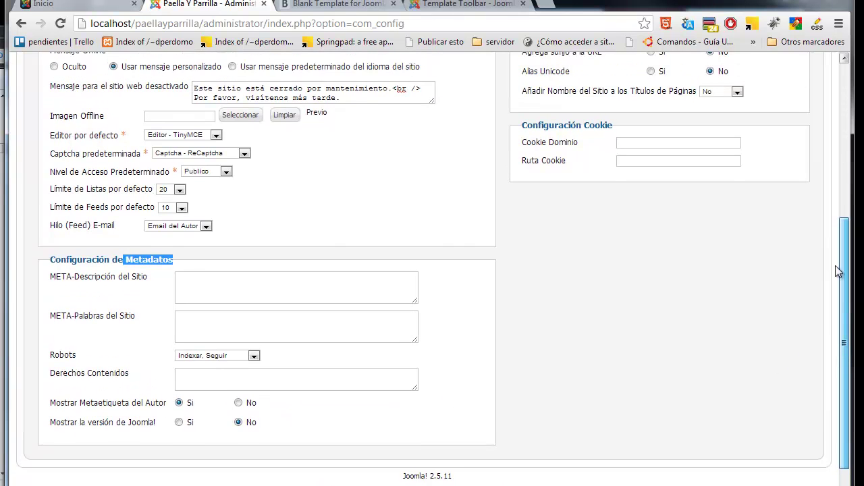
pyautogui.scroll(2, 822, 225)
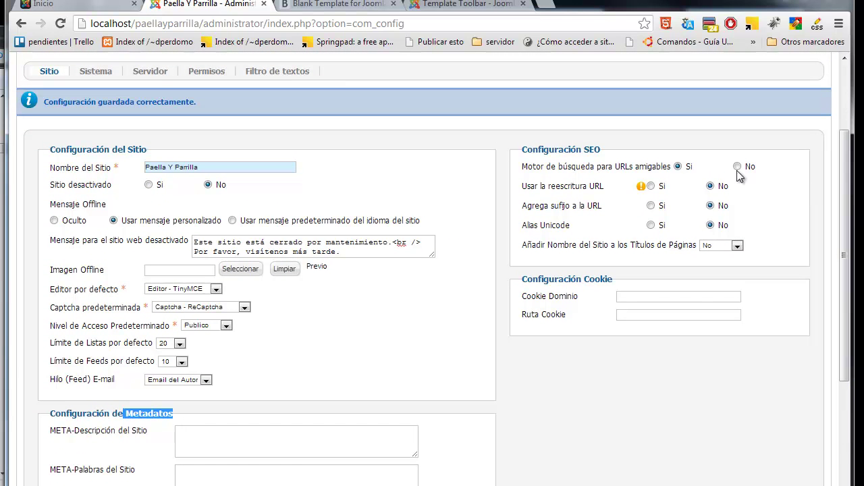
pyautogui.moveTo(602, 150); pyautogui.dragTo(527, 153)
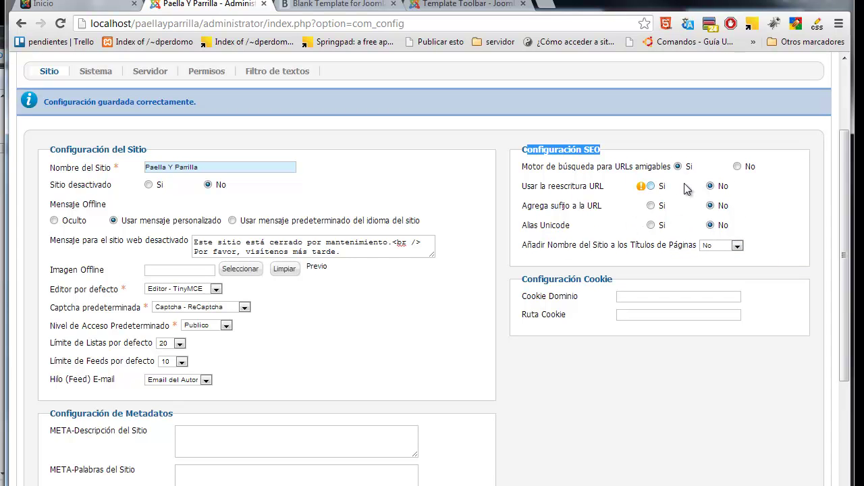
pyautogui.moveTo(607, 298)
pyautogui.scroll(3, 302, 114)
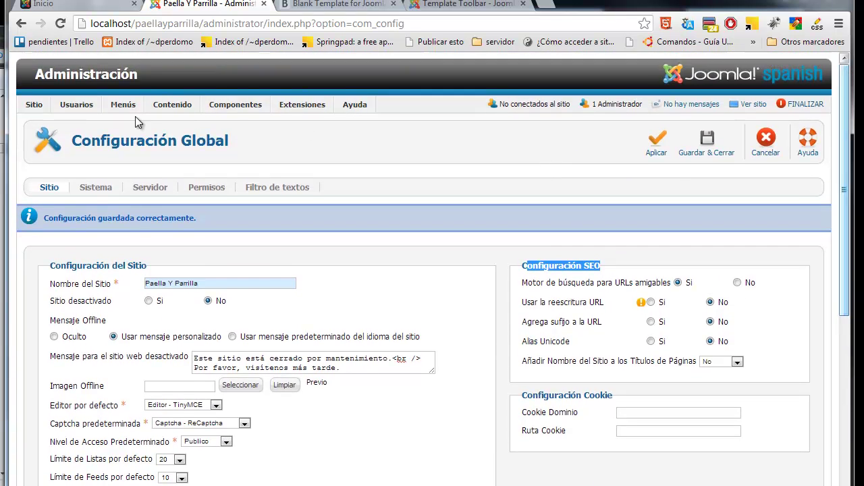
# Step: In the Sistema settings, inspect the Ruta Carpeta de Logs path and its logs folder
pyautogui.click(90, 191)
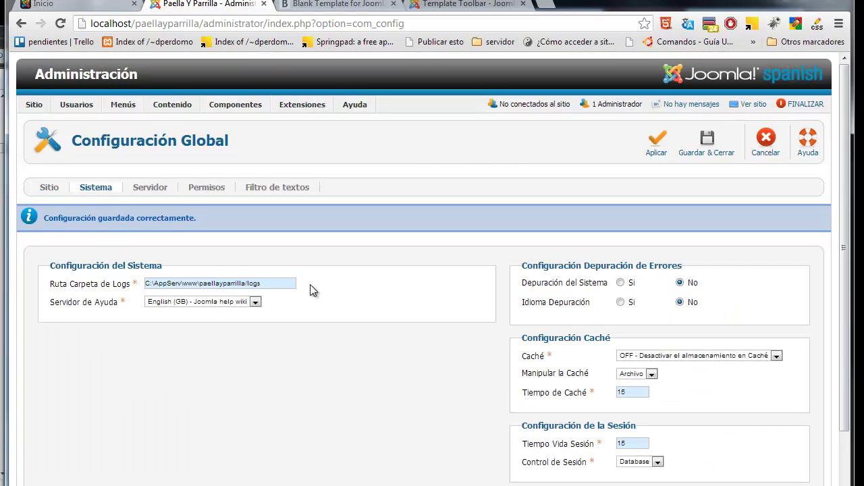
pyautogui.moveTo(280, 284); pyautogui.dragTo(145, 282)
pyautogui.doubleClick(255, 283)
# Step: Leave caching switched off and view the site's front page in the Inicio tab
pyautogui.moveTo(845, 197); pyautogui.dragTo(848, 242)
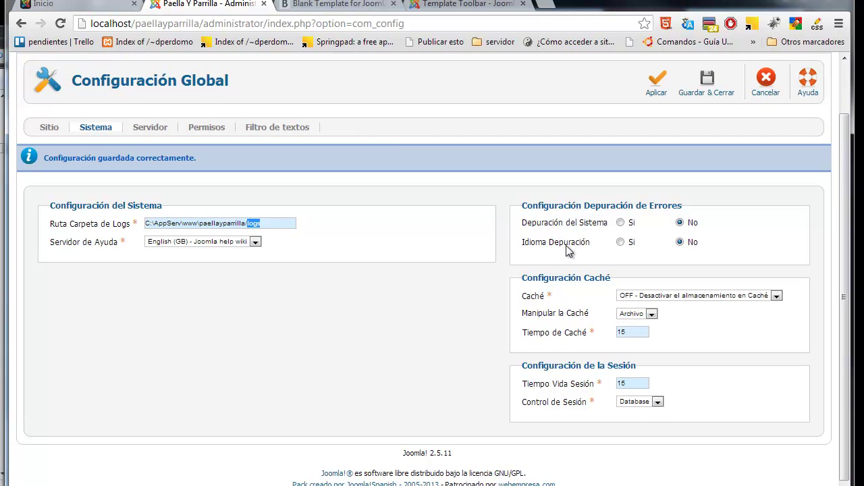
pyautogui.click(683, 297)
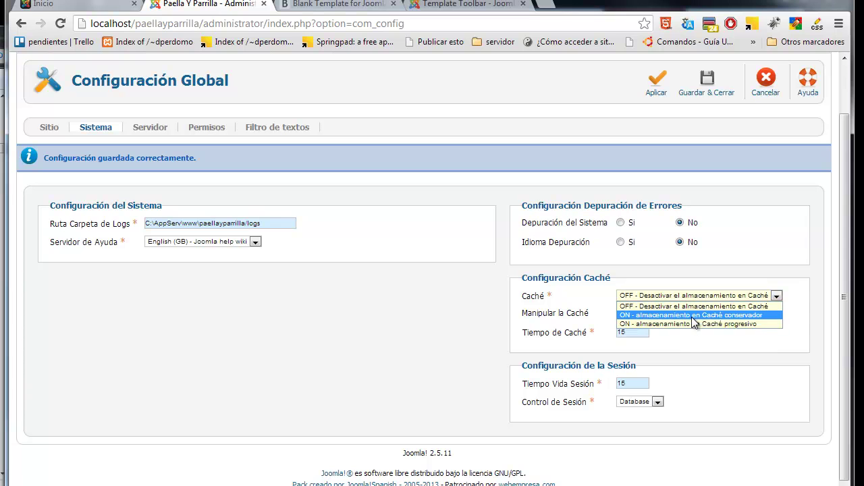
pyautogui.click(711, 349)
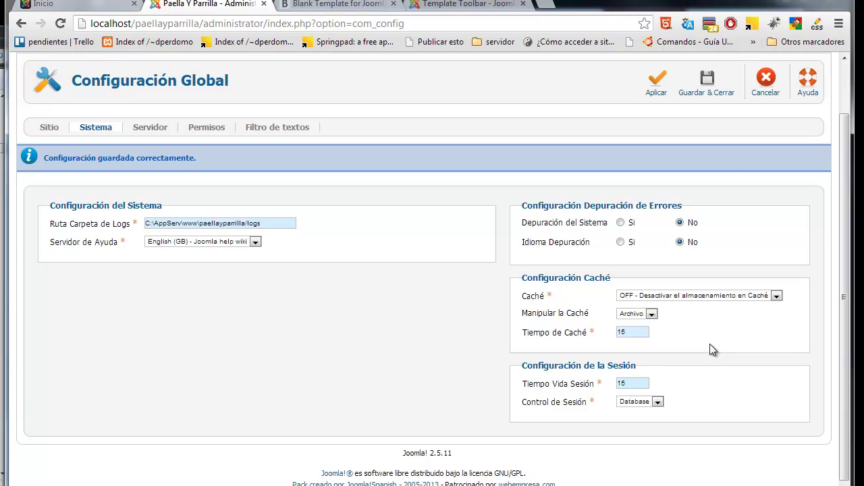
pyautogui.click(67, 4)
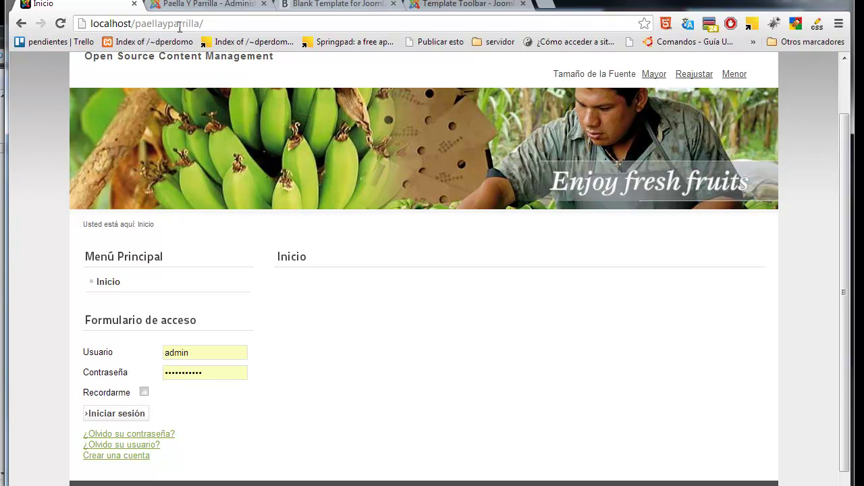
# Step: Return to the admin tab's Sistema settings and show the Caché mode options
pyautogui.click(203, 5)
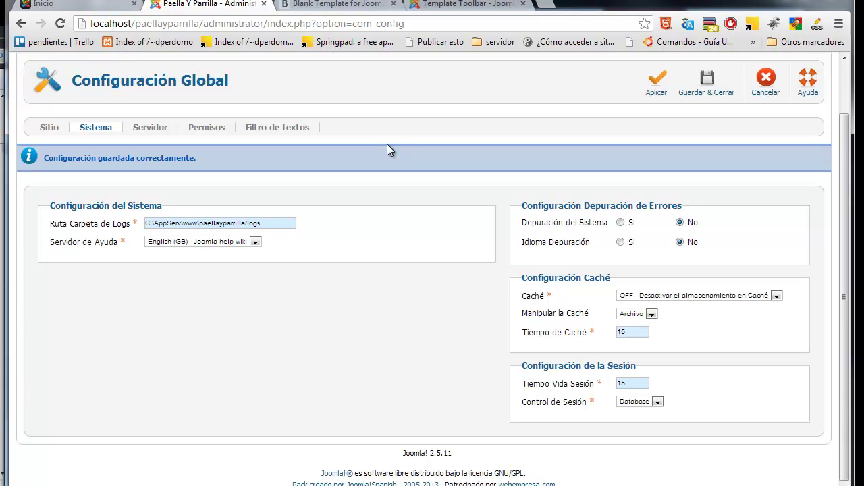
pyautogui.click(665, 296)
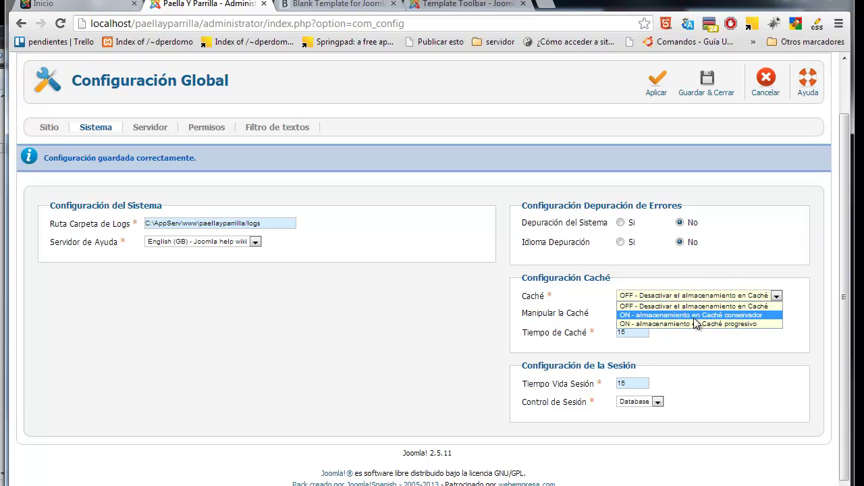
# Step: Turn on conservative caching with a 120-minute cache time, then view the front page tab
pyautogui.click(693, 316)
pyautogui.moveTo(540, 300)
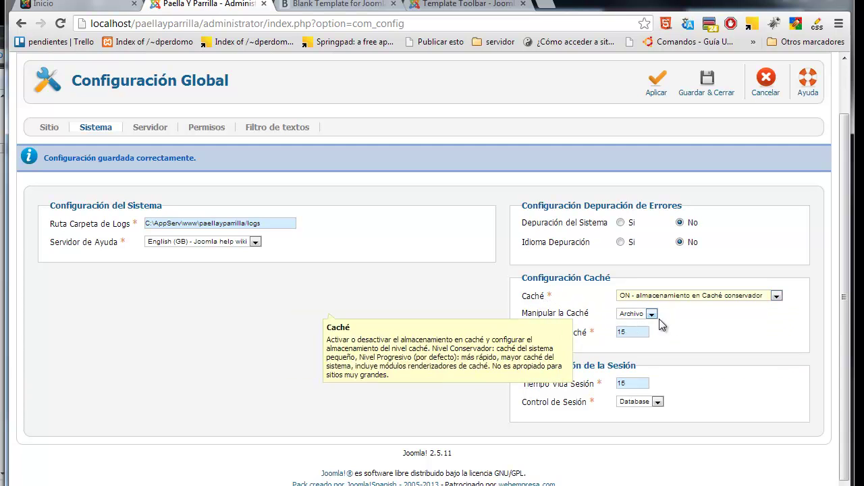
pyautogui.moveTo(633, 332); pyautogui.dragTo(615, 331)
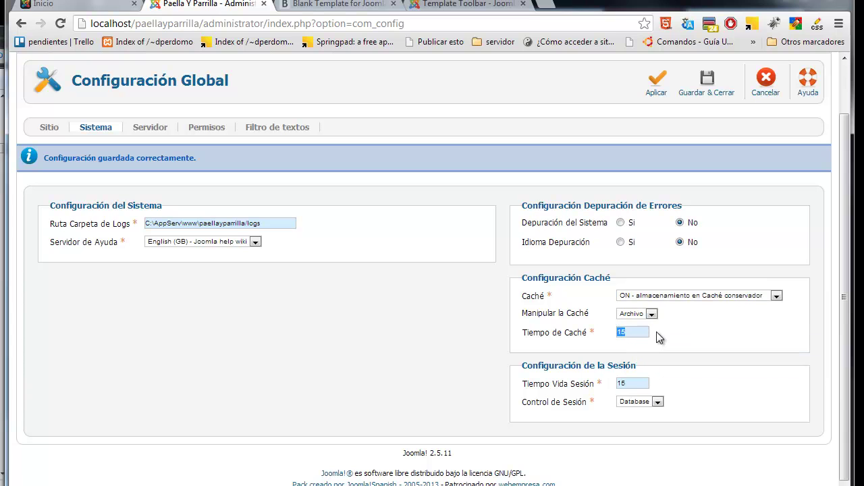
pyautogui.write('150')
pyautogui.moveTo(637, 332); pyautogui.dragTo(613, 332)
pyautogui.moveTo(592, 316)
pyautogui.write('15')
pyautogui.press('BackSpace')
pyautogui.write('20')
pyautogui.click(85, 5)
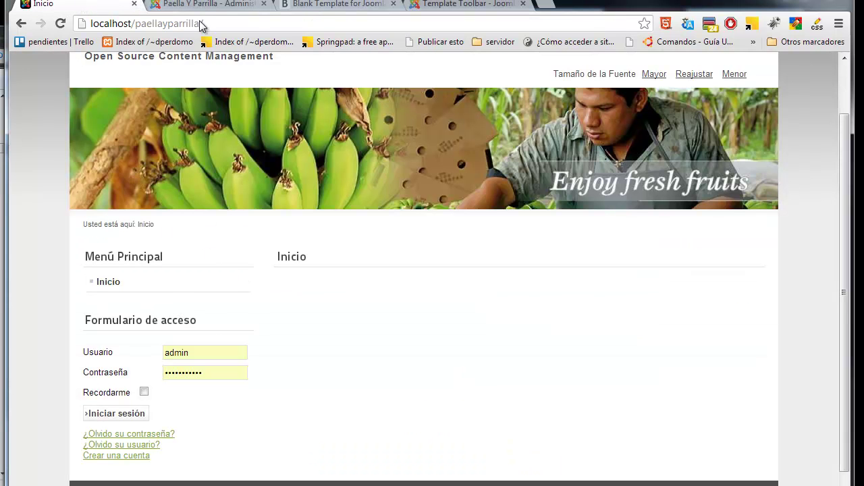
# Step: Back in the admin tab, change Tiempo Vida Sesión from 15 to 60
pyautogui.hotkey('ctrl', 'Tab')
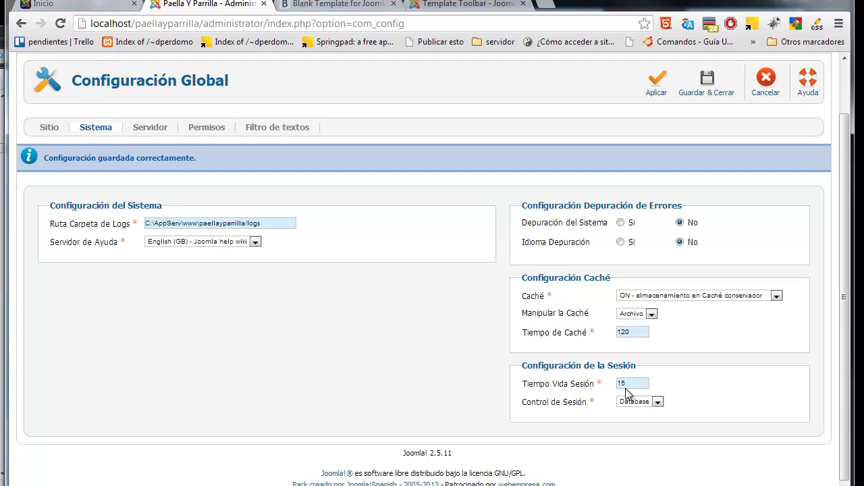
pyautogui.doubleClick(636, 383)
pyautogui.write('60')
pyautogui.doubleClick(632, 384)
pyautogui.moveTo(585, 340)
pyautogui.moveTo(533, 244)
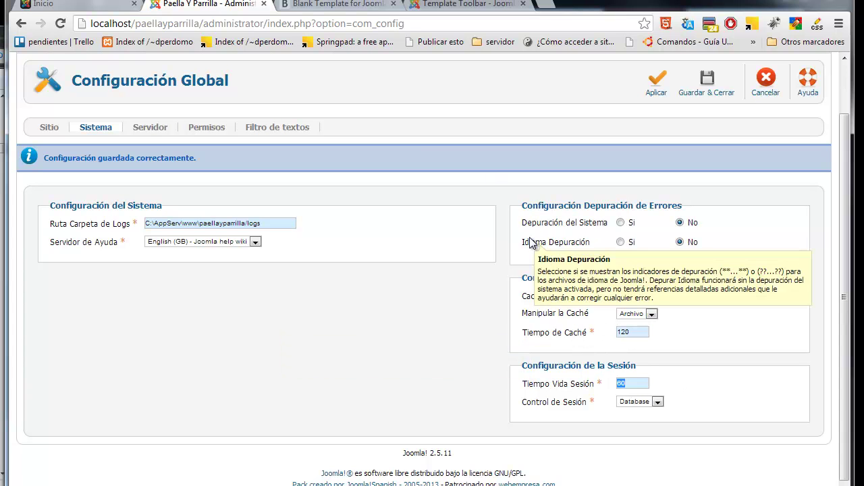
pyautogui.moveTo(849, 259); pyautogui.dragTo(849, 241)
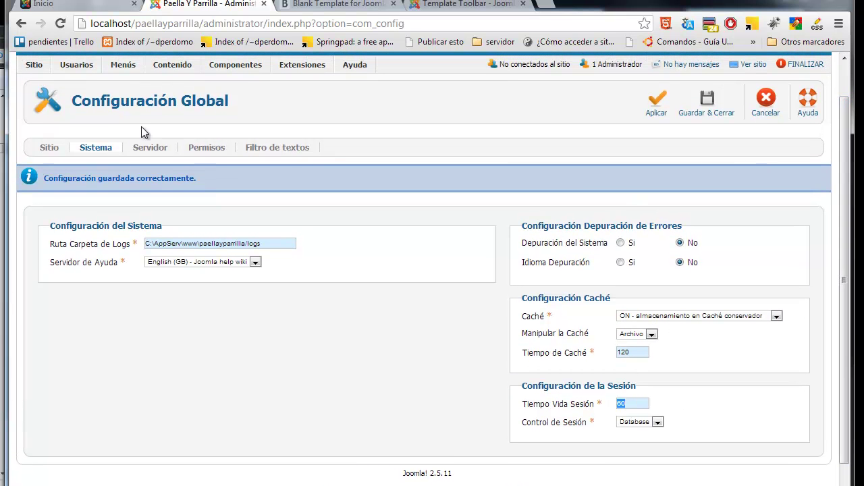
# Step: In the Servidor settings, set Compresión Gzip de las páginas to Sí
pyautogui.click(143, 149)
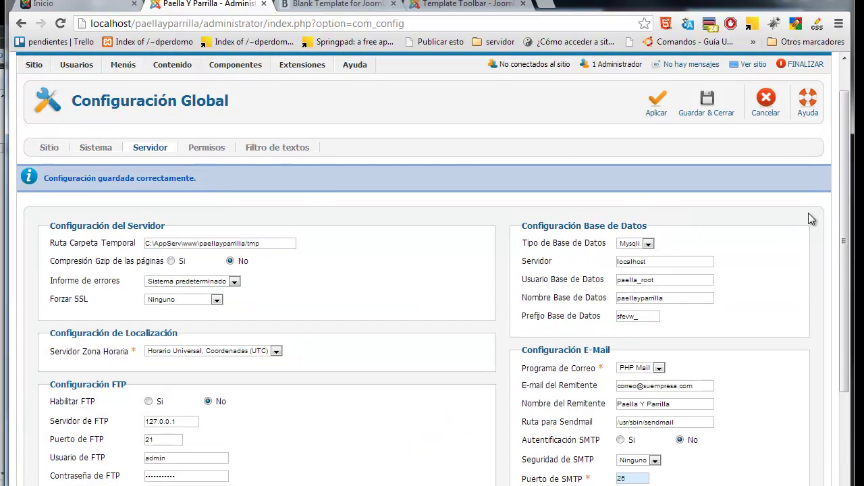
pyautogui.moveTo(845, 222); pyautogui.dragTo(845, 265)
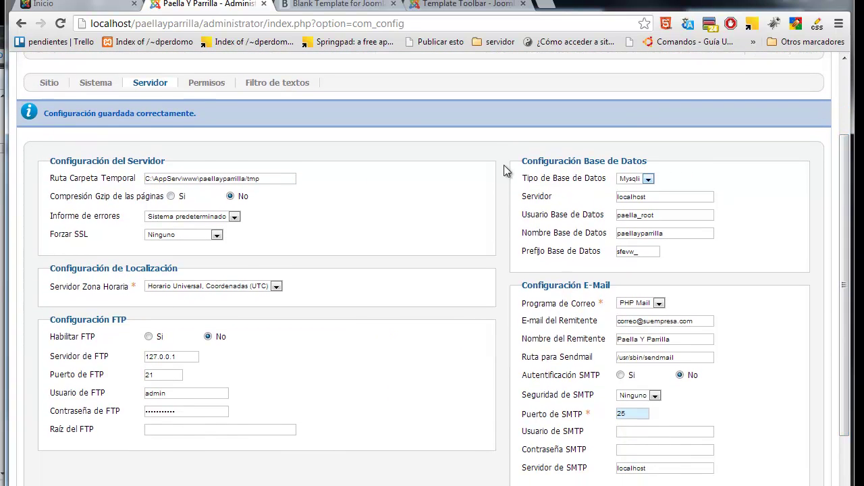
pyautogui.moveTo(275, 180); pyautogui.dragTo(250, 181)
pyautogui.moveTo(98, 201)
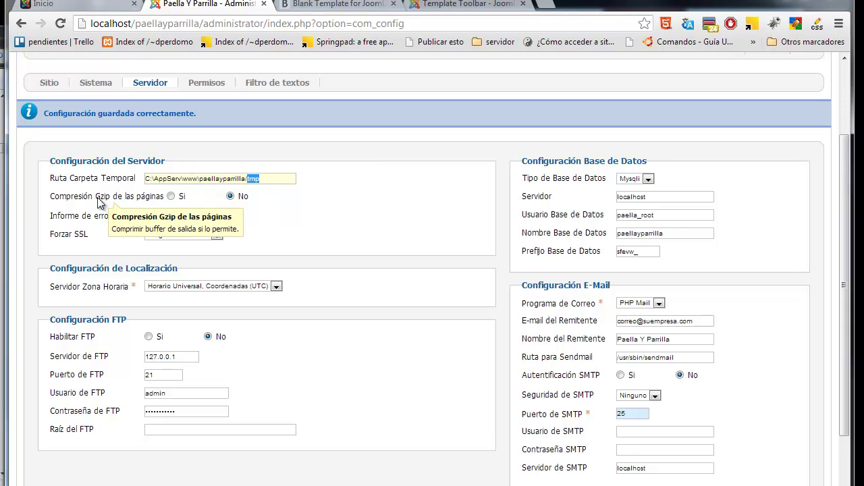
pyautogui.click(172, 196)
pyautogui.moveTo(150, 200)
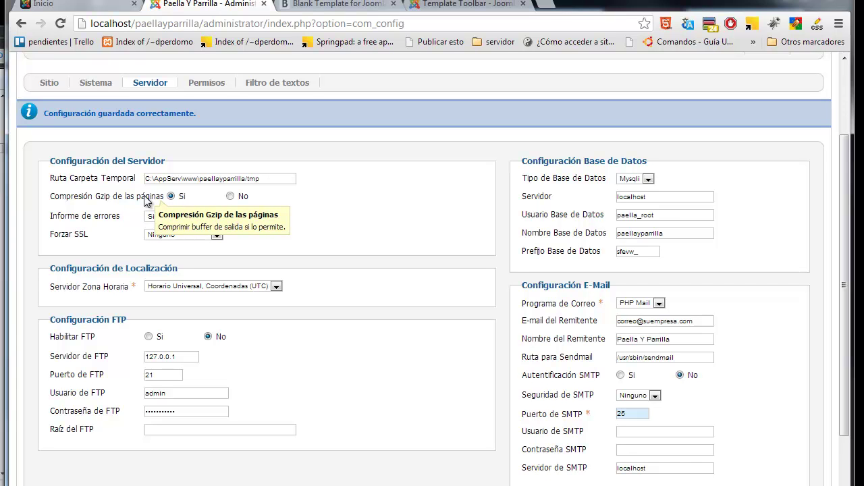
# Step: Keep error reporting at Sistema predeterminado and check the Forzar SSL options
pyautogui.click(229, 216)
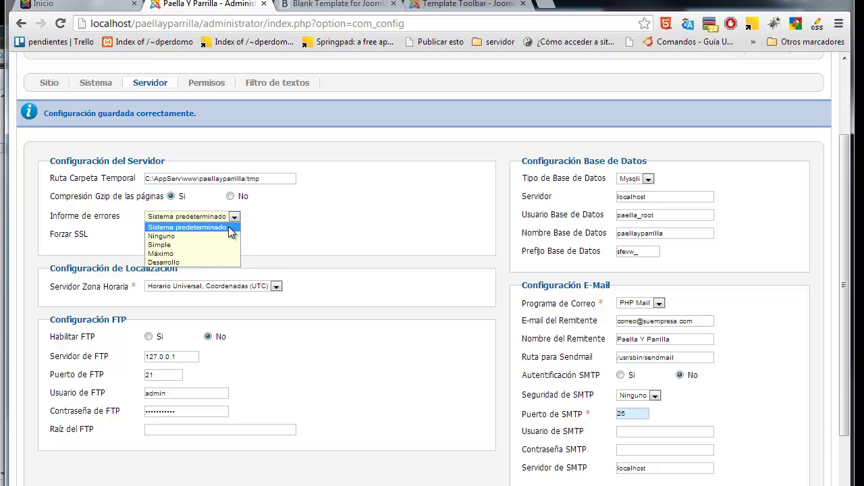
pyautogui.click(230, 231)
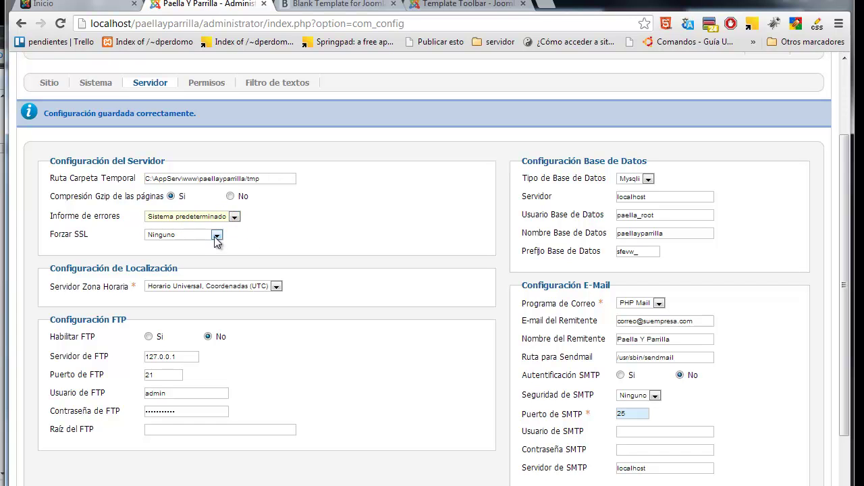
pyautogui.moveTo(73, 242)
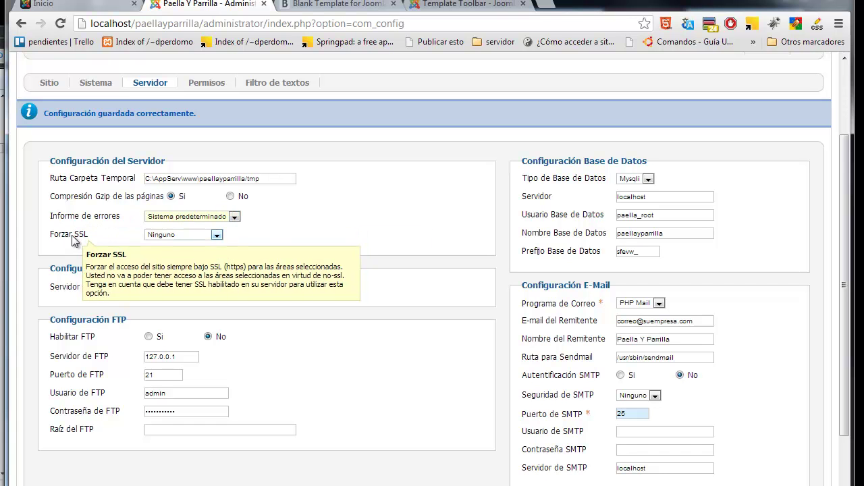
pyautogui.click(171, 241)
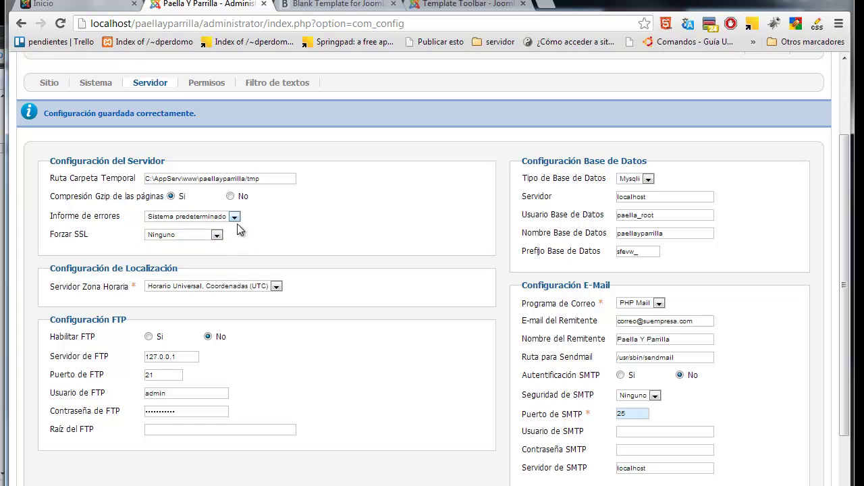
# Step: Choose Bogota from the America entries of the Servidor Zona Horaria list
pyautogui.click(255, 286)
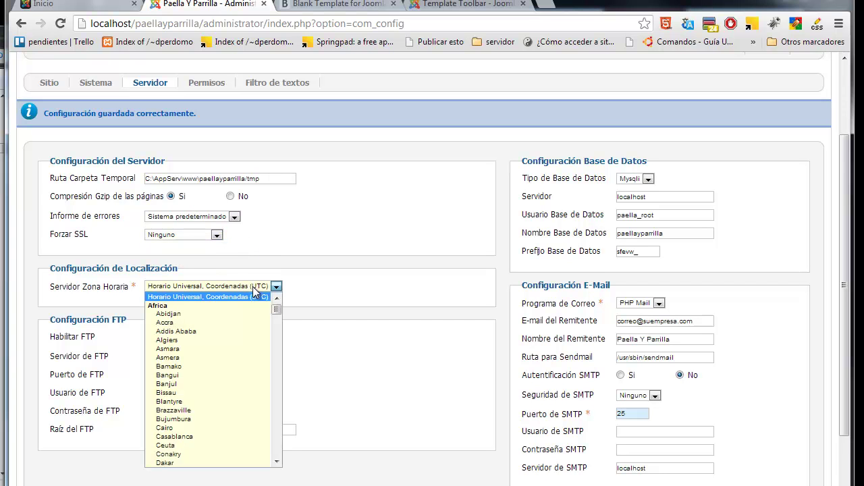
pyautogui.moveTo(275, 307); pyautogui.dragTo(276, 332)
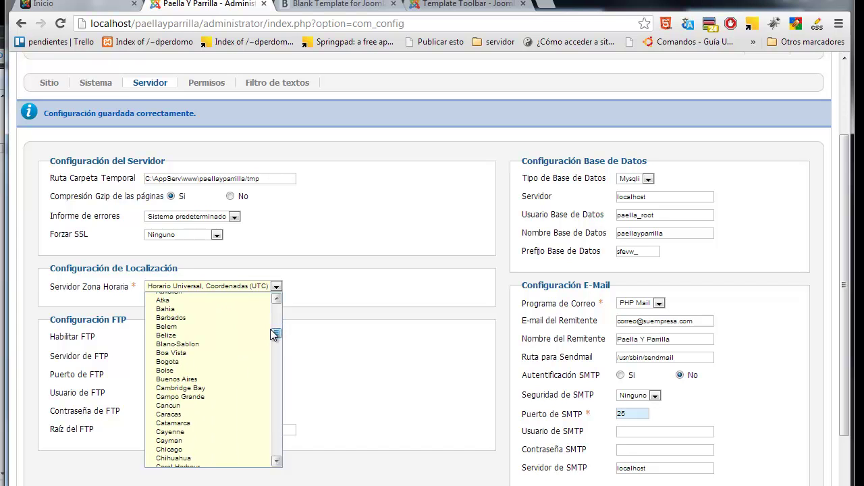
pyautogui.click(169, 363)
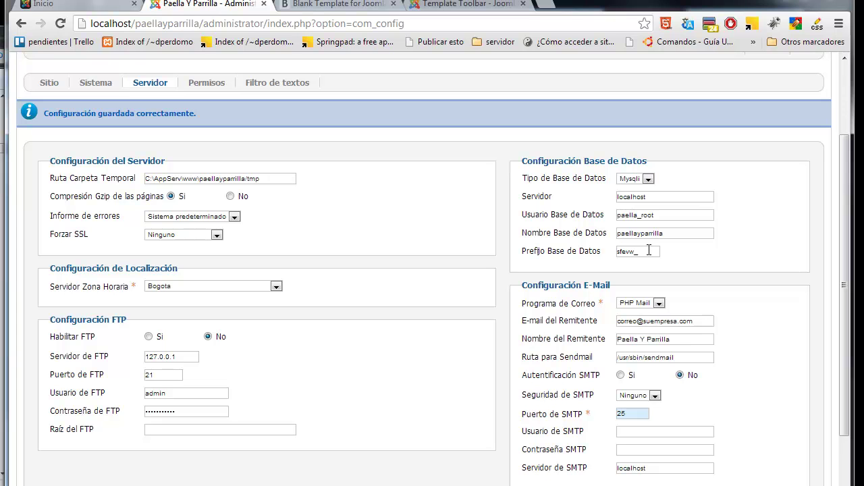
pyautogui.click(658, 304)
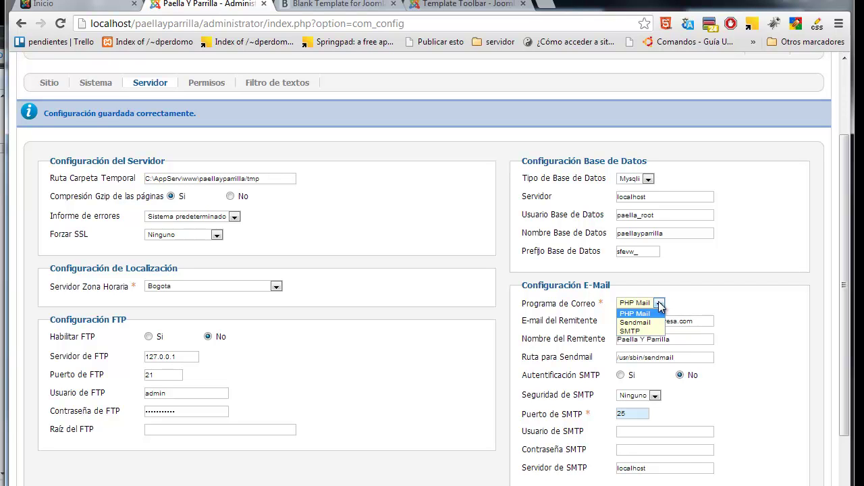
# Step: Try Sendmail but keep PHP Mail as the mail program, then view the Permisos settings
pyautogui.click(687, 303)
pyautogui.click(663, 305)
pyautogui.click(683, 309)
pyautogui.click(665, 307)
pyautogui.click(652, 314)
pyautogui.click(658, 304)
pyautogui.click(683, 309)
pyautogui.click(658, 307)
pyautogui.click(656, 323)
pyautogui.click(659, 303)
pyautogui.click(648, 313)
pyautogui.click(656, 304)
pyautogui.click(637, 313)
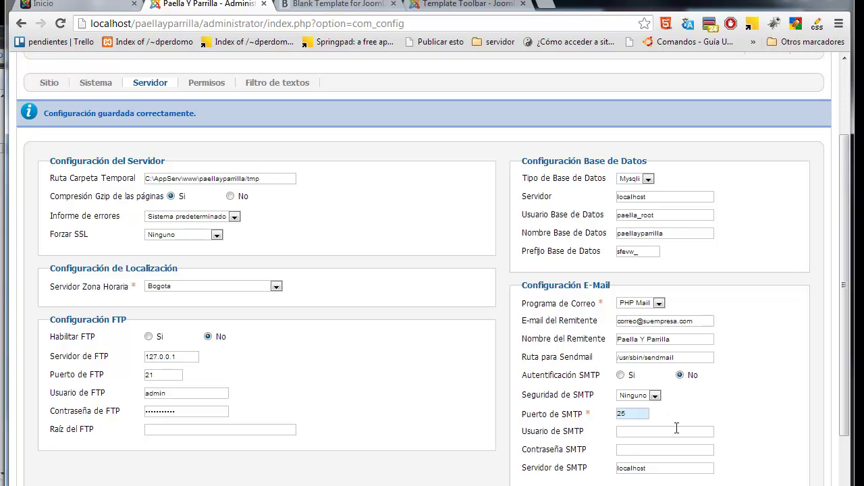
pyautogui.click(204, 85)
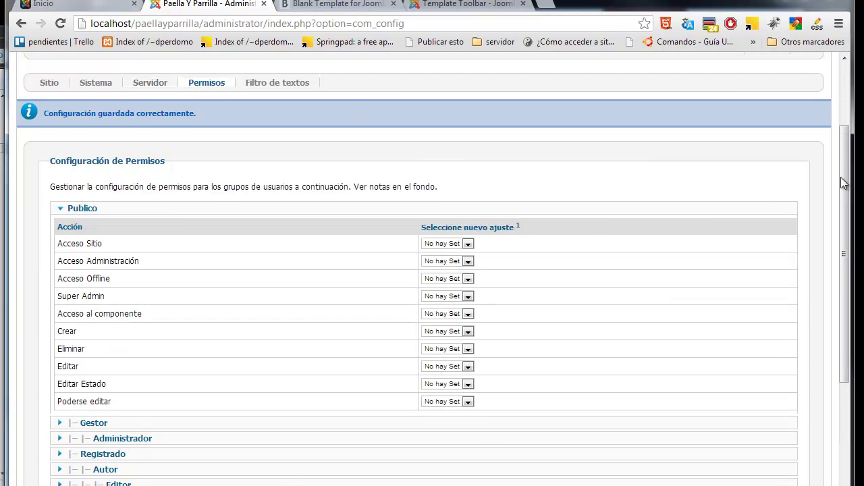
pyautogui.moveTo(845, 187); pyautogui.dragTo(523, 202)
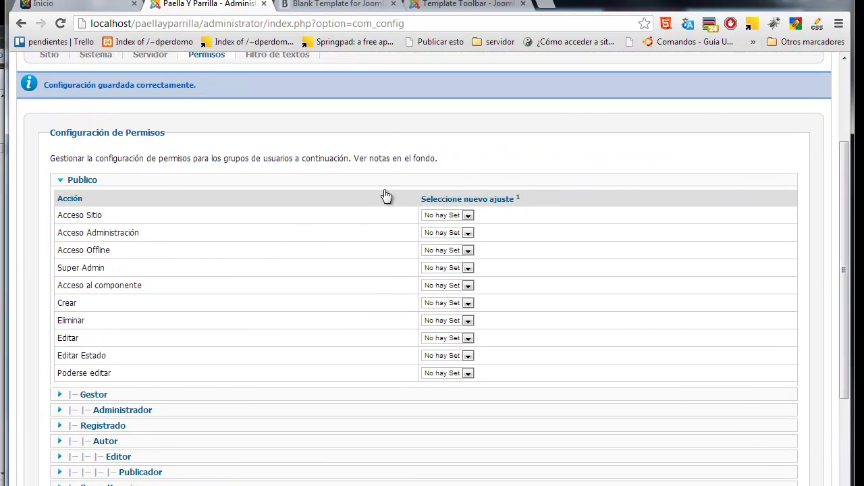
pyautogui.moveTo(849, 285); pyautogui.dragTo(846, 216)
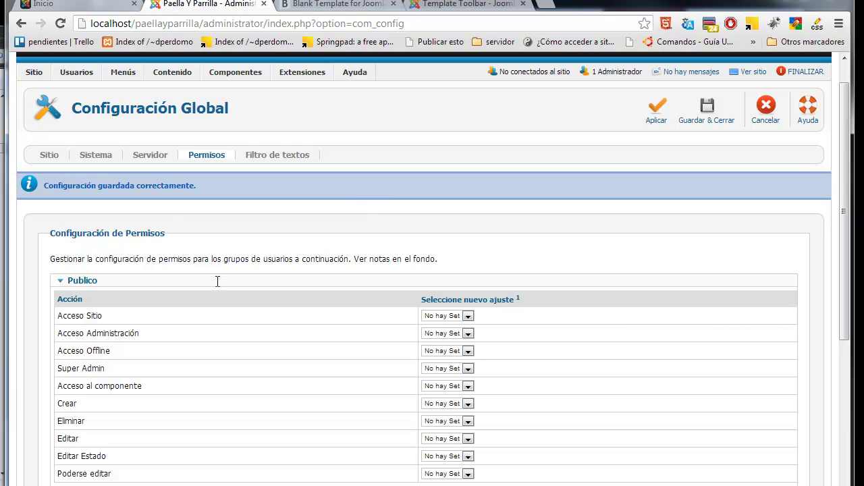
# Step: Review Filtro de textos: Publico and Registrado at No HTML, Administrador Sin filtrado
pyautogui.click(289, 155)
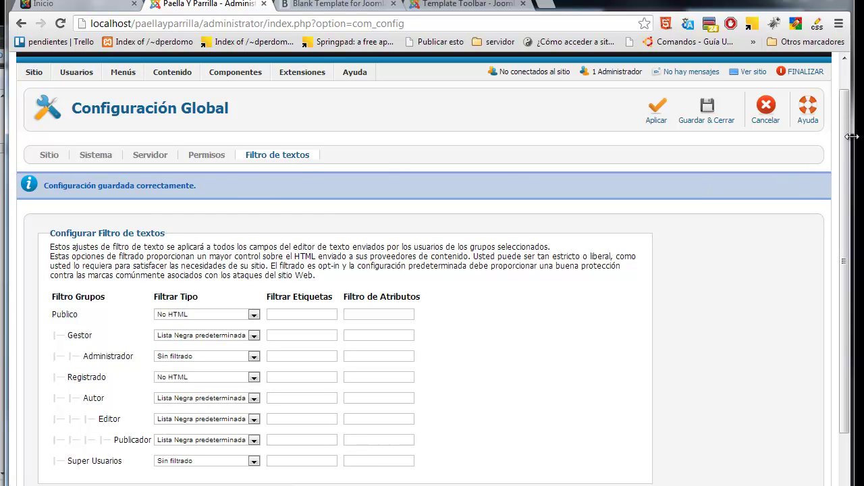
pyautogui.moveTo(849, 137); pyautogui.dragTo(852, 179)
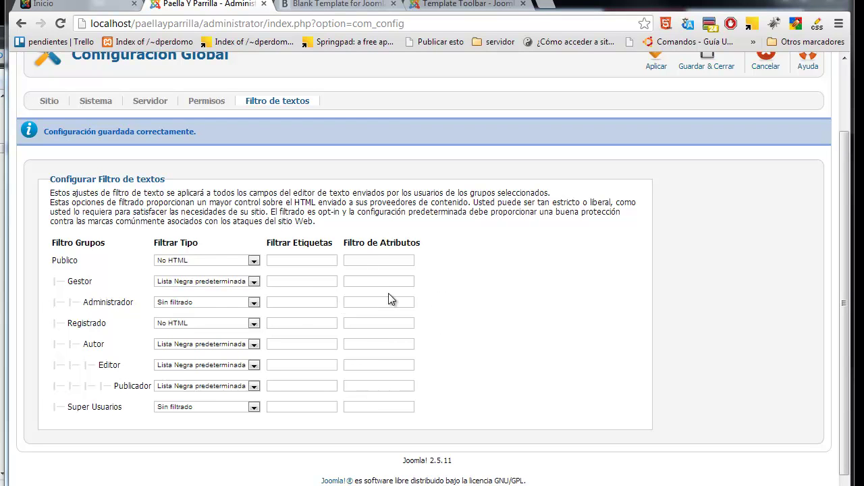
pyautogui.moveTo(185, 328)
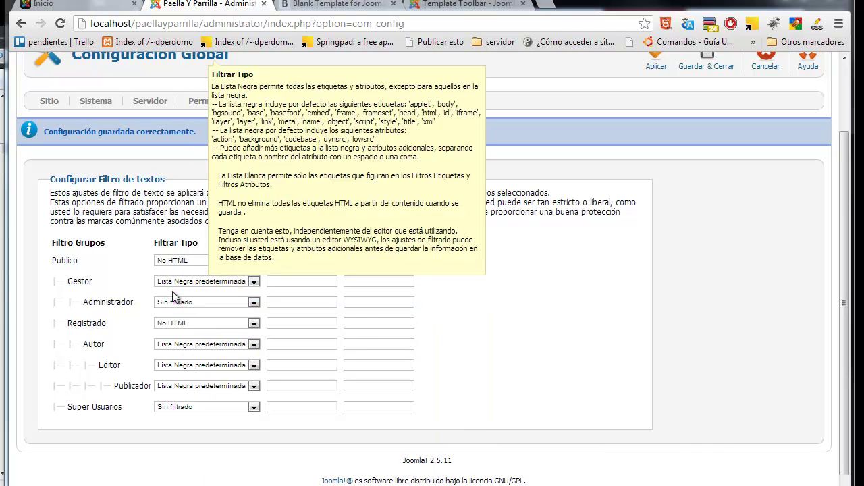
pyautogui.moveTo(191, 306)
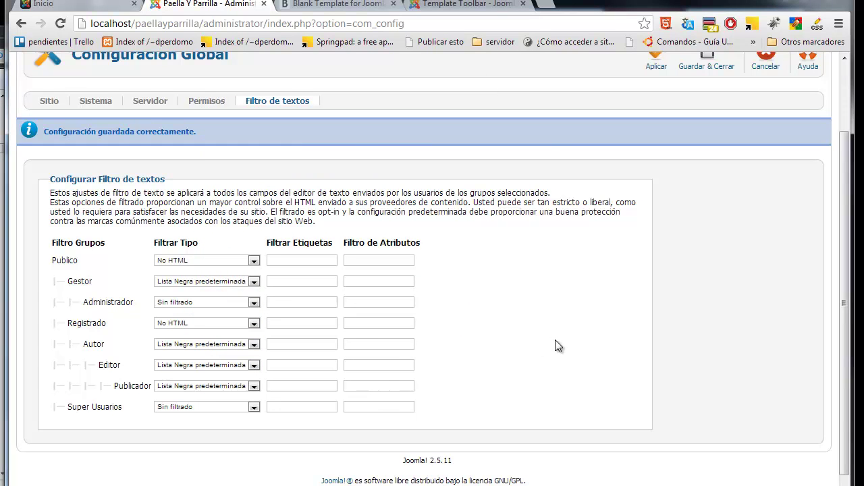
pyautogui.scroll(2, 405, 223)
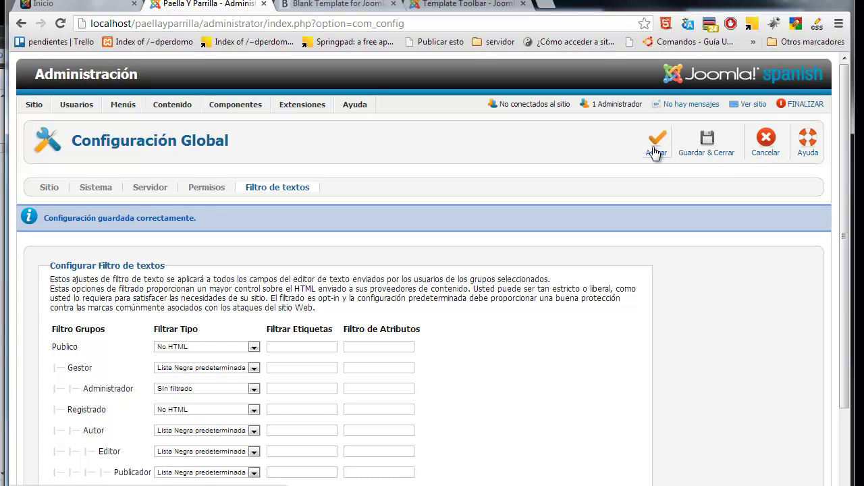
# Step: Save and close the Global Configuration with Guardar & Cerrar, then highlight the saved confirmation message
pyautogui.click(707, 144)
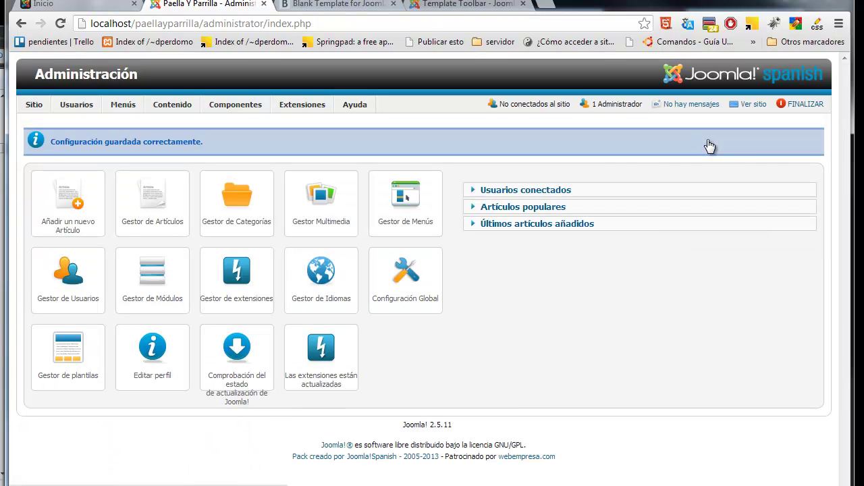
pyautogui.moveTo(215, 145); pyautogui.dragTo(46, 149)
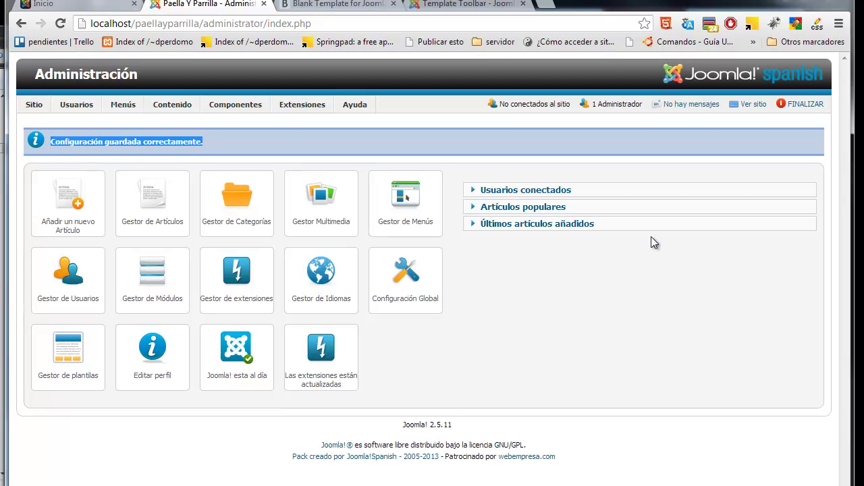